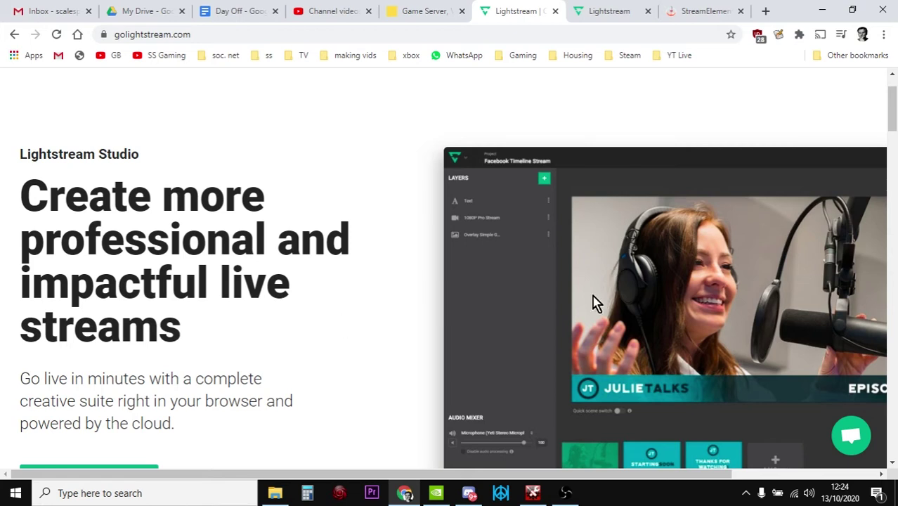
- Scroll through the Lightstream homepage's console cloud-capture and live guest-show sections
scroll(587, 318, "down", 2)
scroll(587, 317, "down", 6)
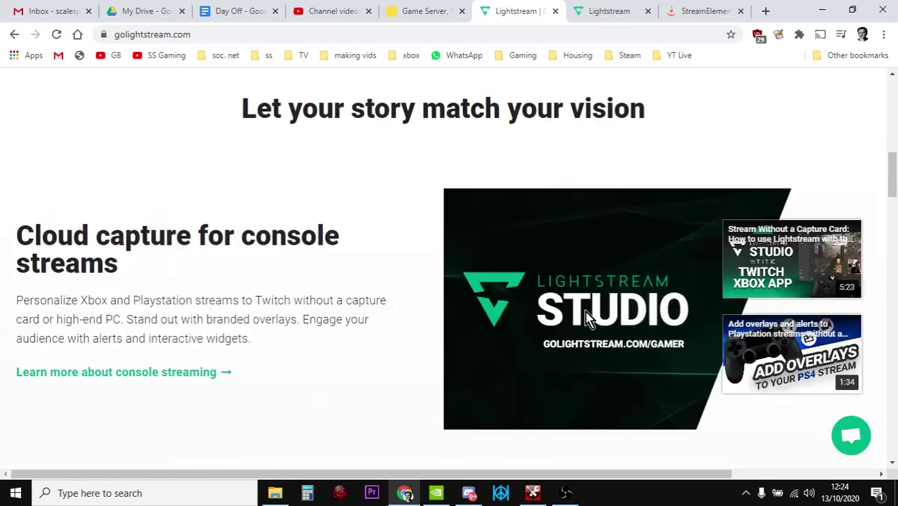
scroll(588, 317, "down", 4)
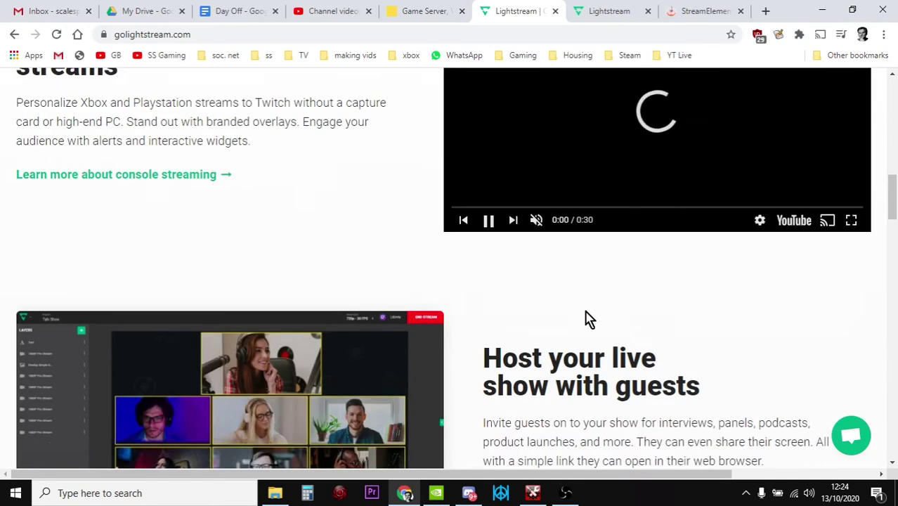
scroll(577, 222, "up", 2)
- Open the DayZ Classic TV Vanilla project and view 2. Live, Back in a Bit and Scene 4, ending on 2. Live
left_click(596, 14)
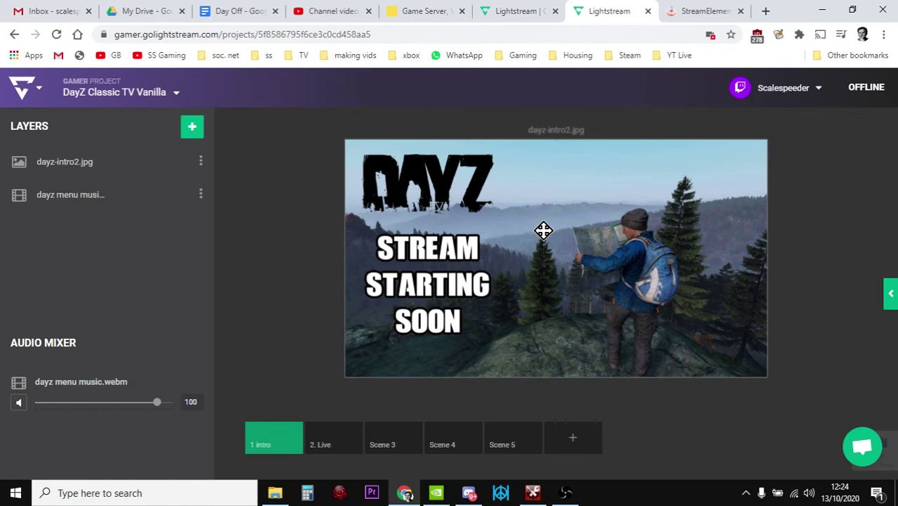
left_click(344, 443)
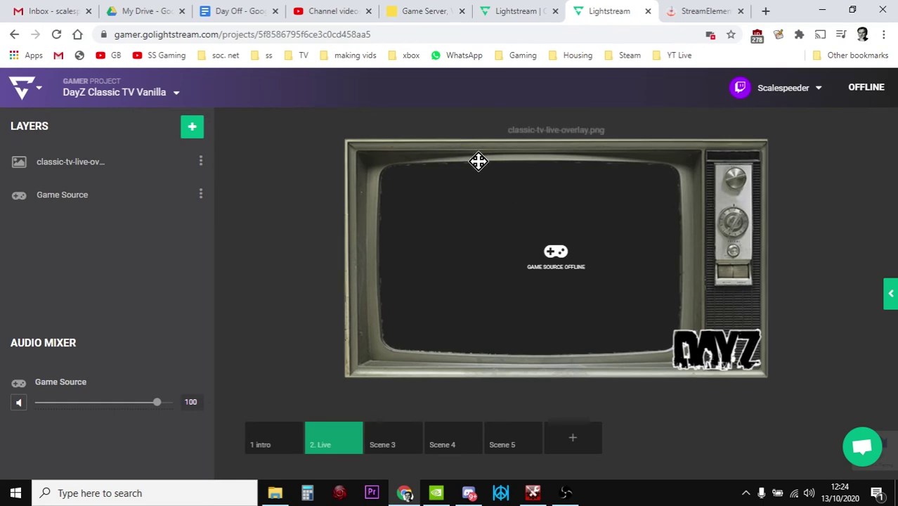
left_click(391, 437)
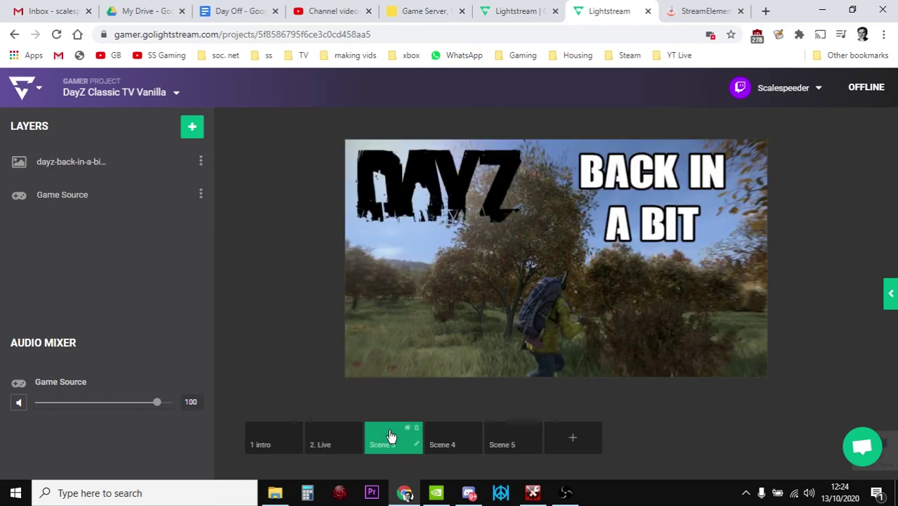
left_click(438, 443)
left_click(326, 440)
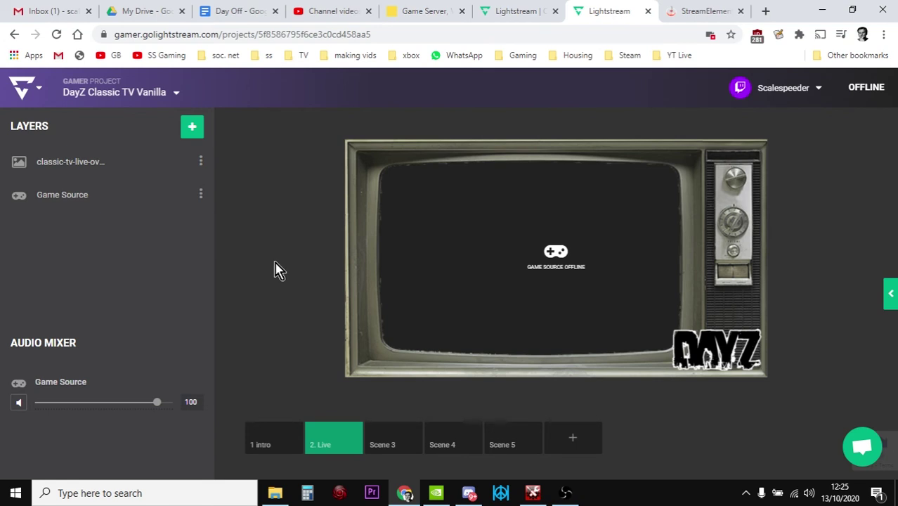
- Switch to StreamElements, enter My Dashboard and open the Themes gallery
left_click(687, 12)
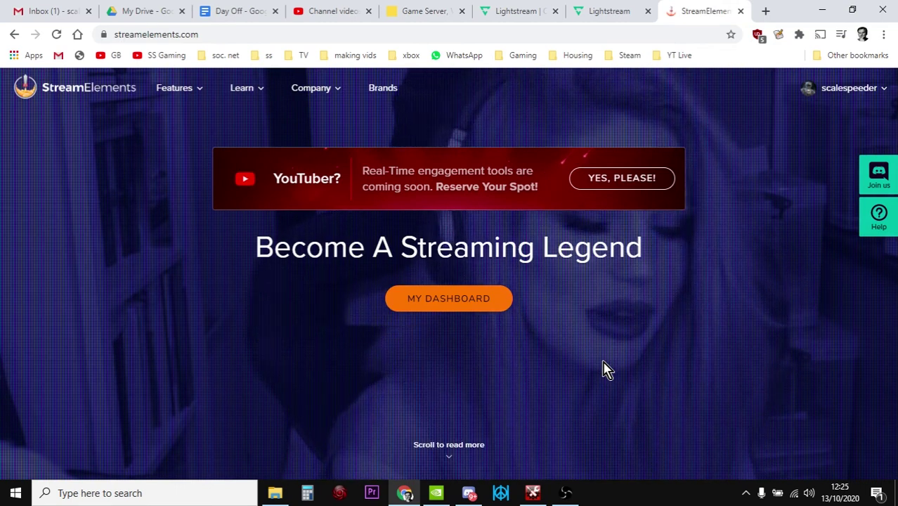
left_click(433, 309)
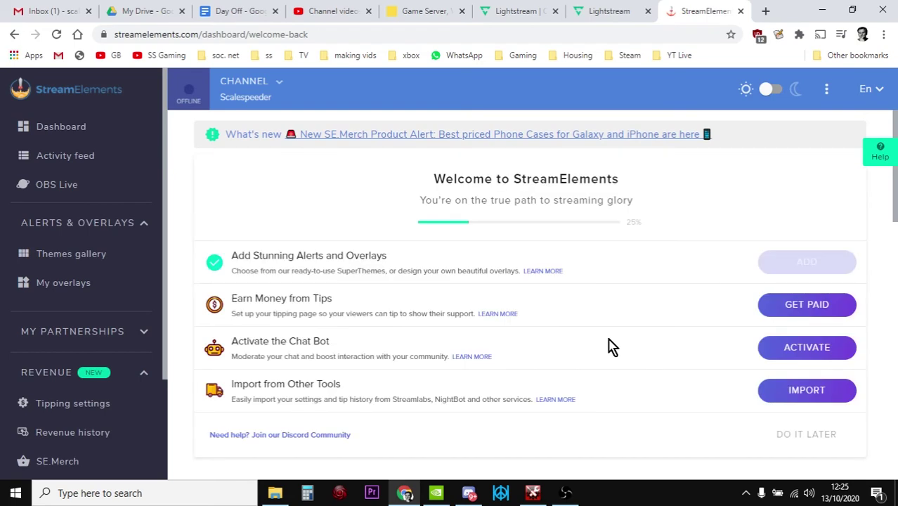
left_click(43, 258)
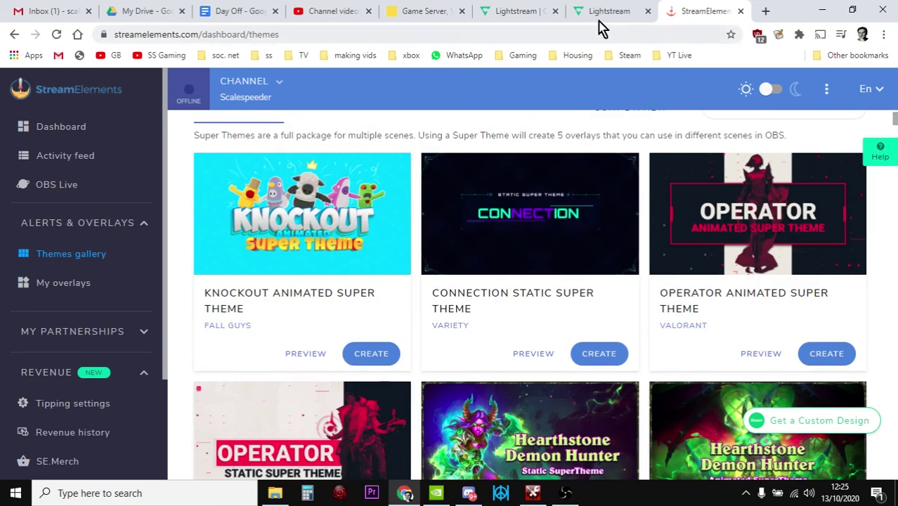
left_click(590, 16)
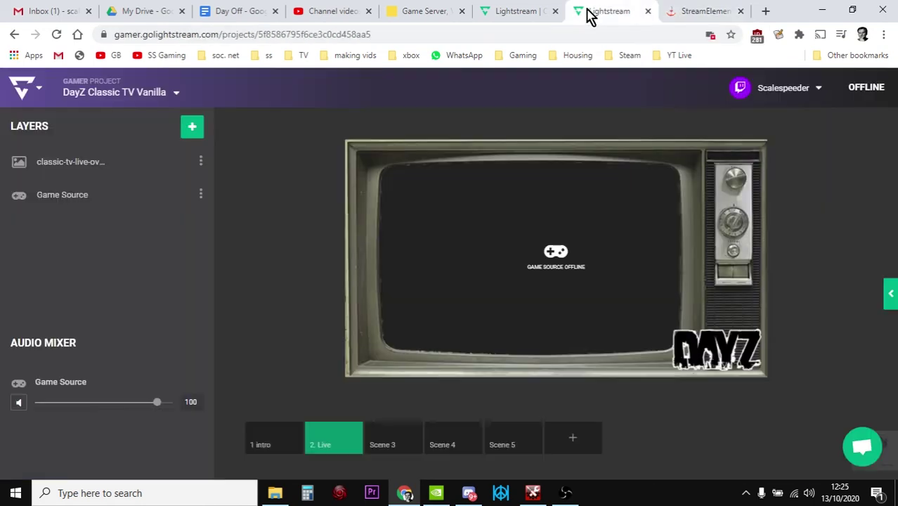
left_click(255, 442)
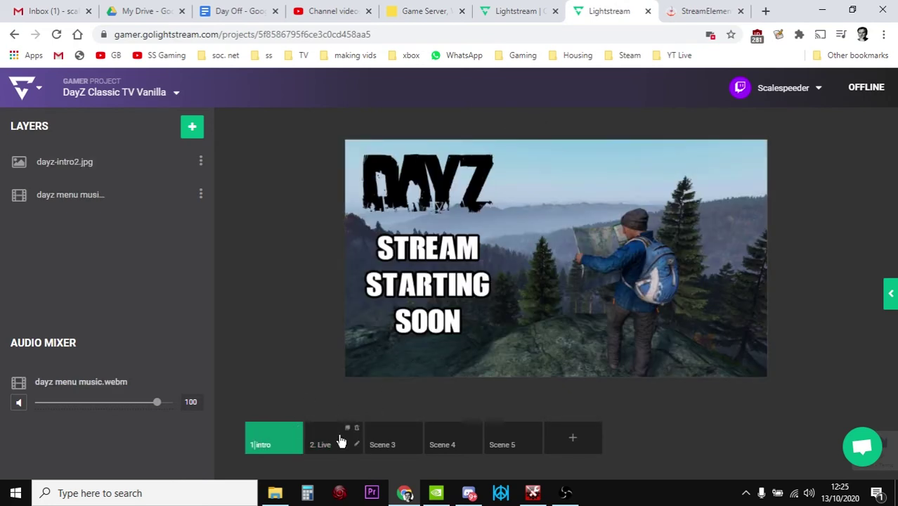
left_click(383, 442)
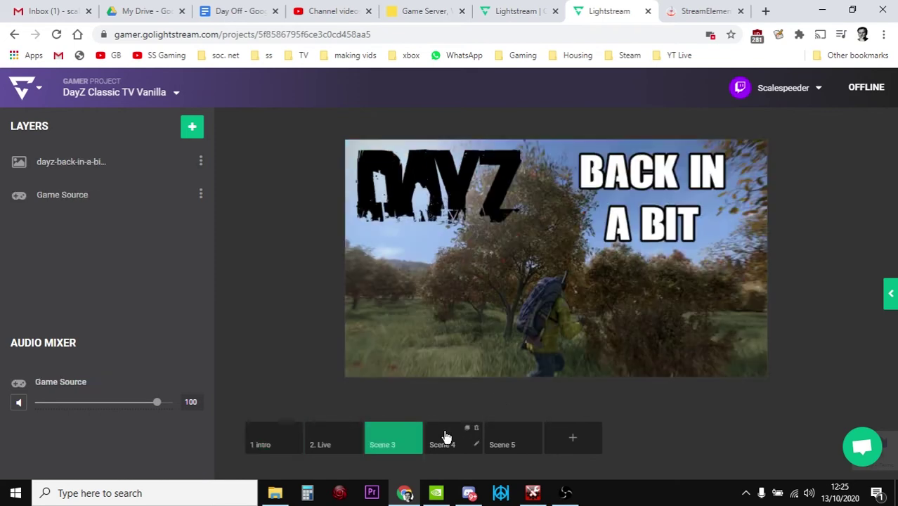
left_click(445, 439)
left_click(330, 438)
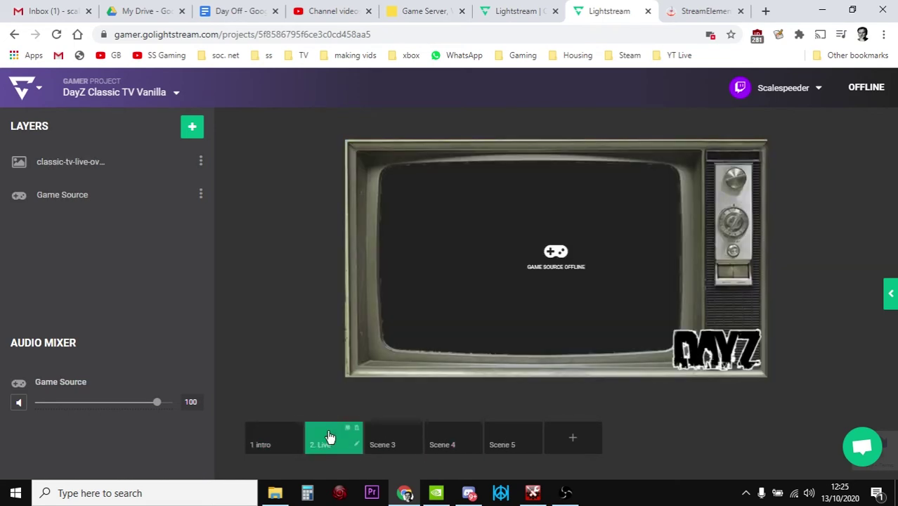
- Return to the Themes gallery and open the Spitfire Animated Super Theme preview
left_click(705, 14)
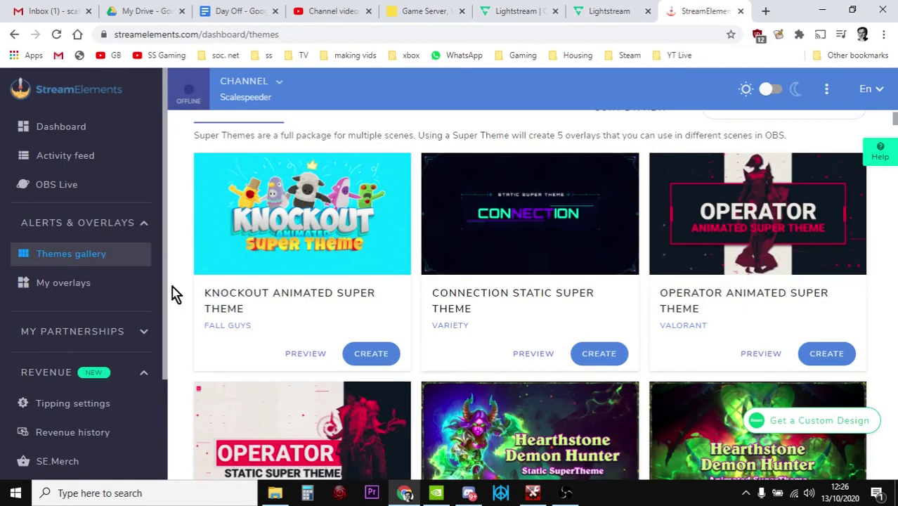
scroll(284, 232, "down", 2)
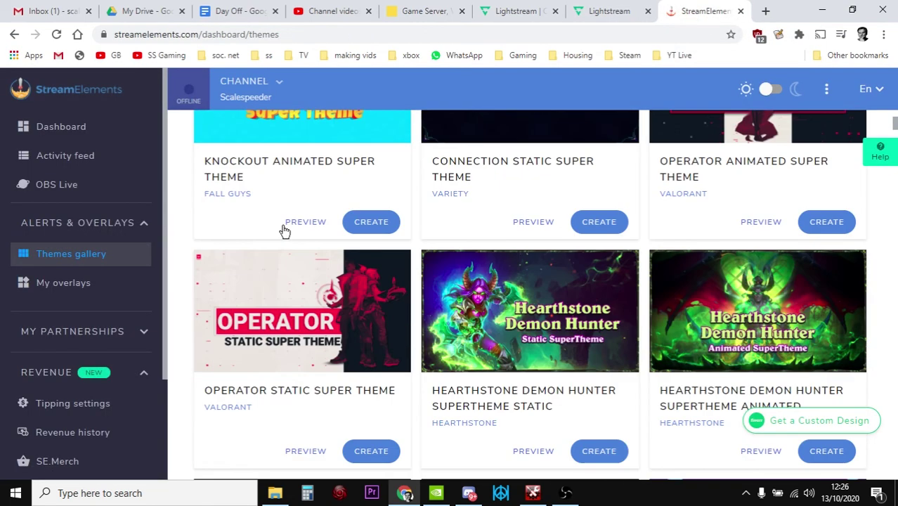
scroll(285, 233, "down", 4)
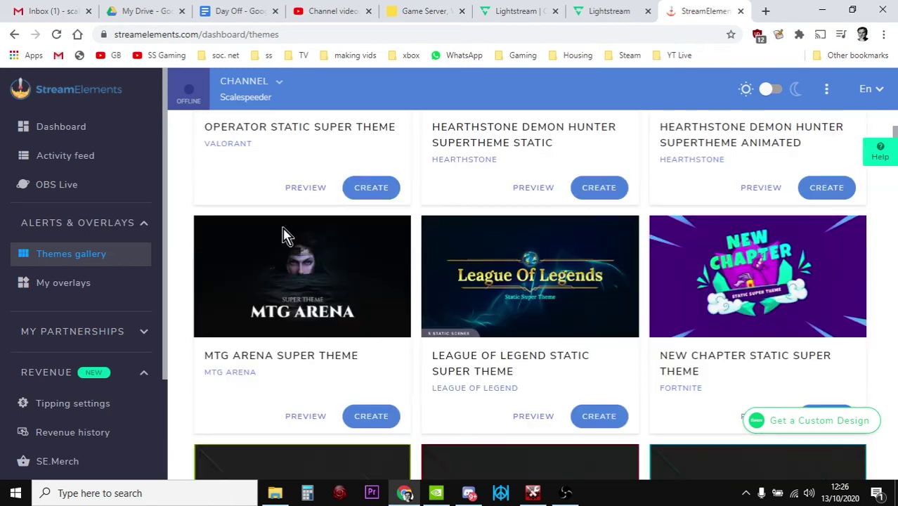
scroll(292, 236, "down", 4)
scroll(295, 241, "down", 4)
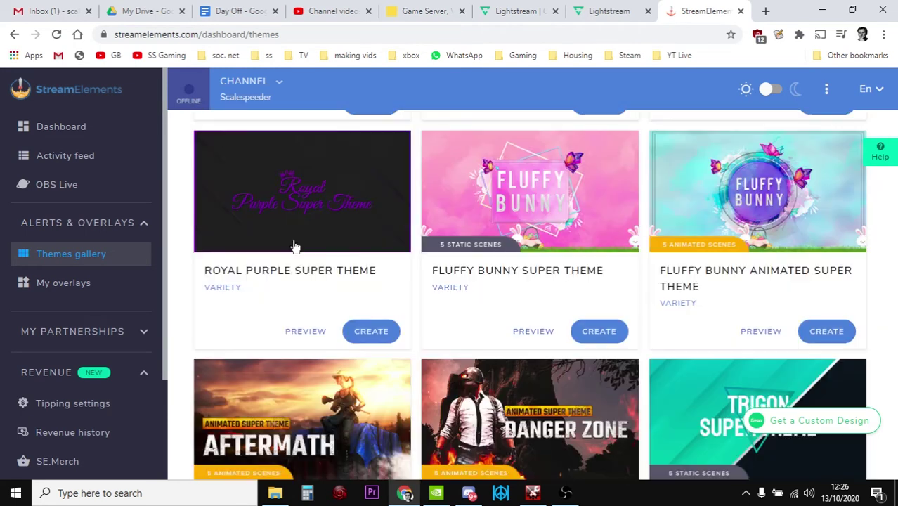
scroll(341, 282, "down", 3)
scroll(347, 284, "down", 3)
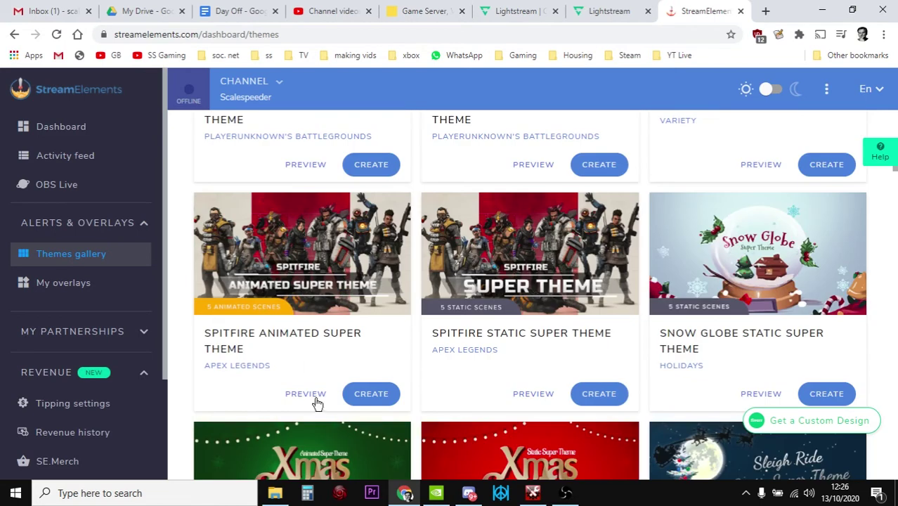
left_click(305, 396)
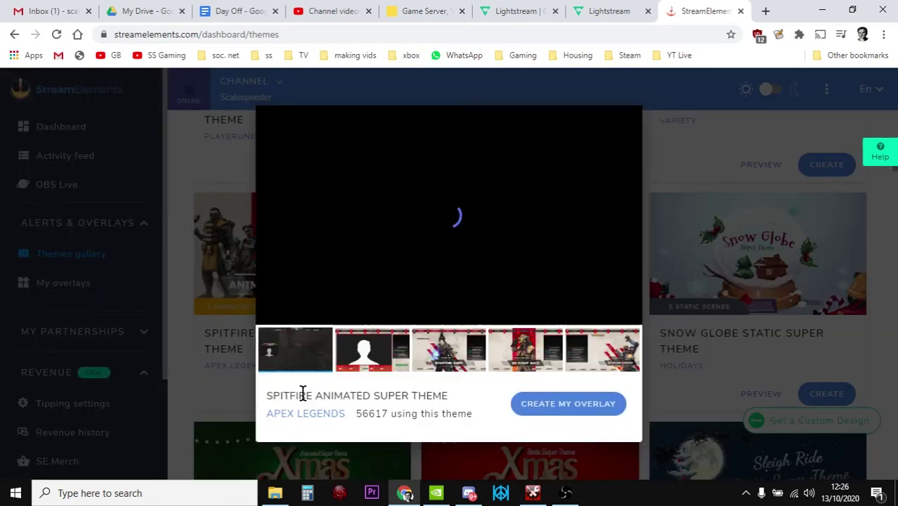
- View its webcam, Starting Soon and Be Right Back scenes, ending on Starting Soon
mouse_move(386, 284)
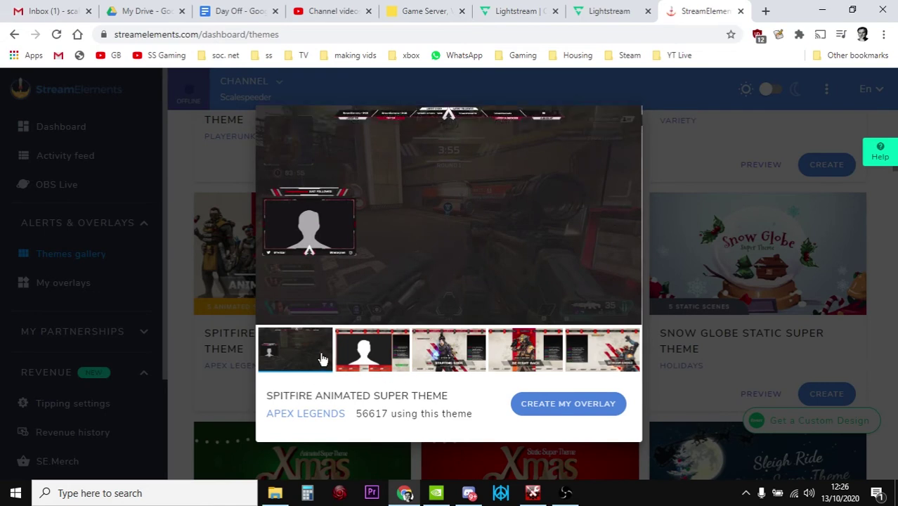
left_click(369, 355)
left_click(439, 352)
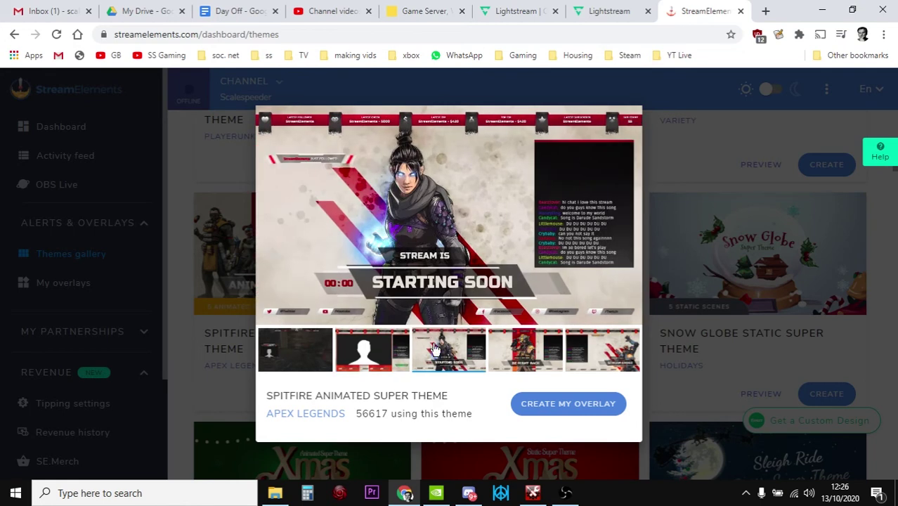
mouse_move(305, 167)
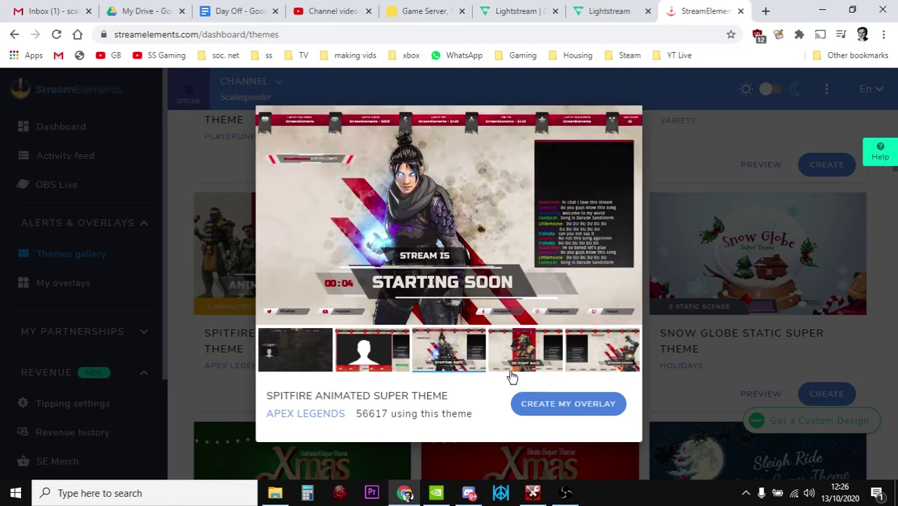
left_click(520, 349)
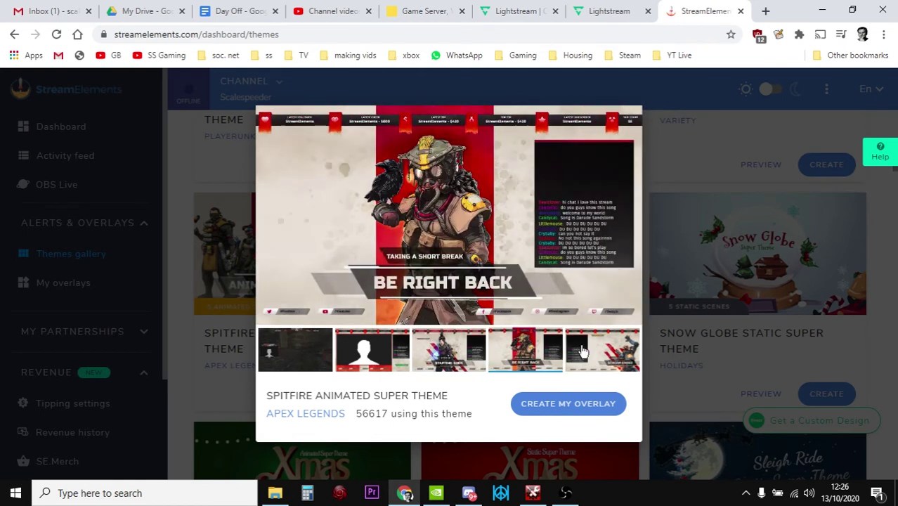
left_click(437, 353)
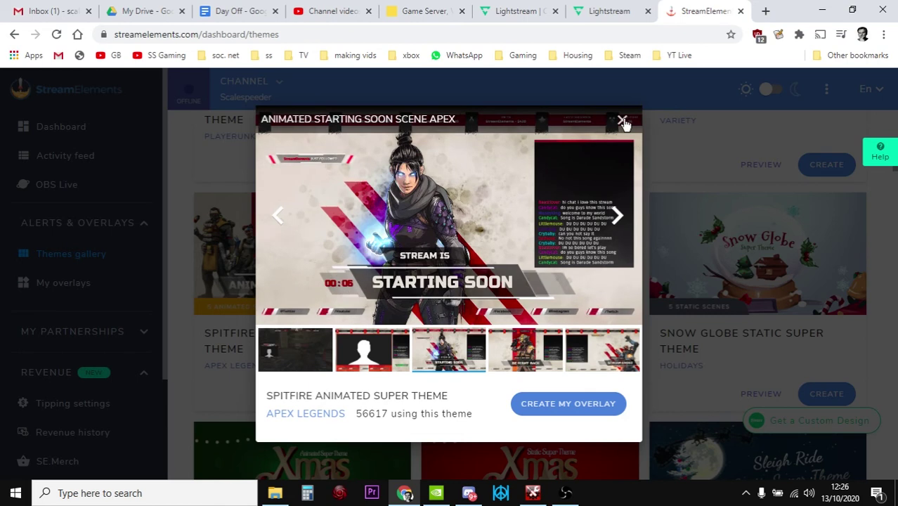
- Close Spitfire and preview the Lightbringer Animated theme's webcam frame and Starting Soon scenes
left_click(623, 121)
scroll(553, 276, "down", 6)
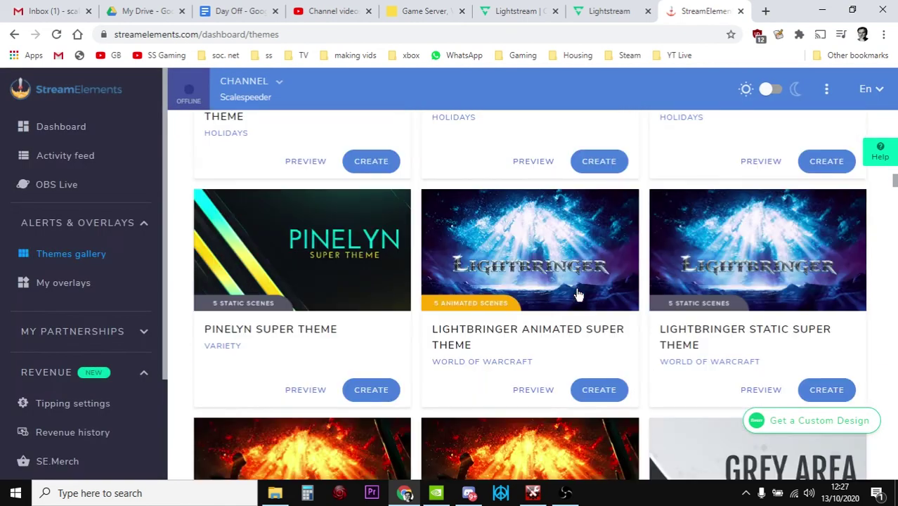
left_click(526, 232)
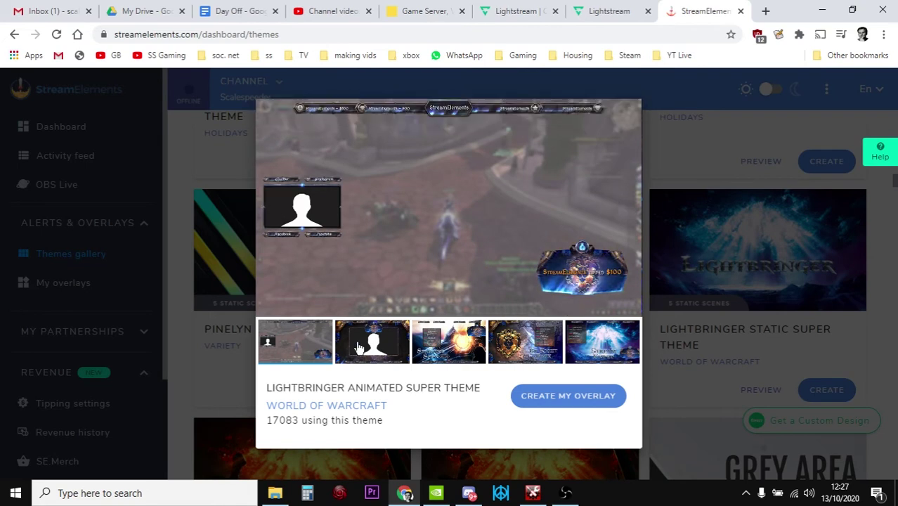
left_click(373, 344)
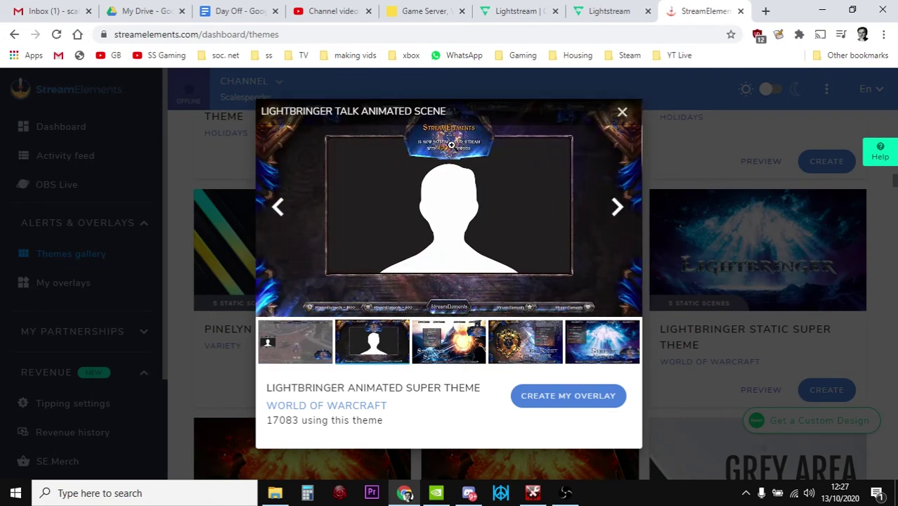
left_click(452, 352)
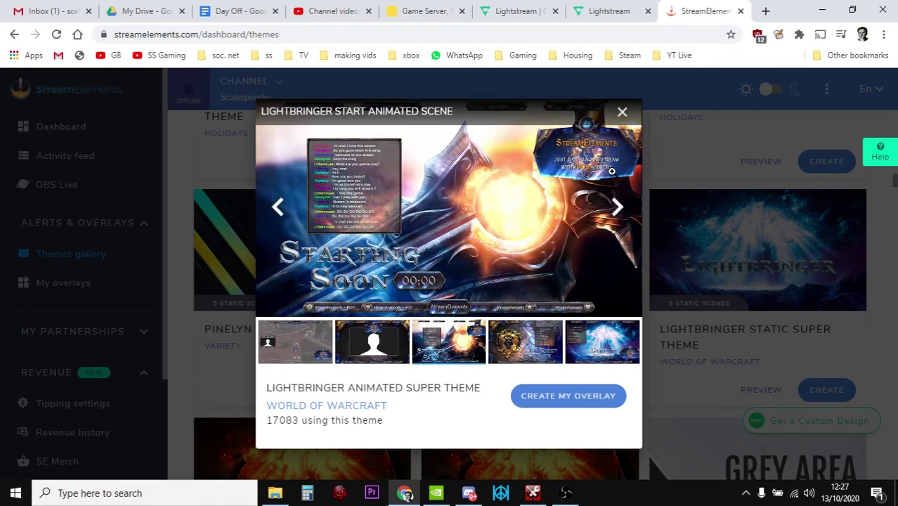
- Open the Grey Area Super Theme preview, view its talk overlay, then return to in-game
left_click(622, 112)
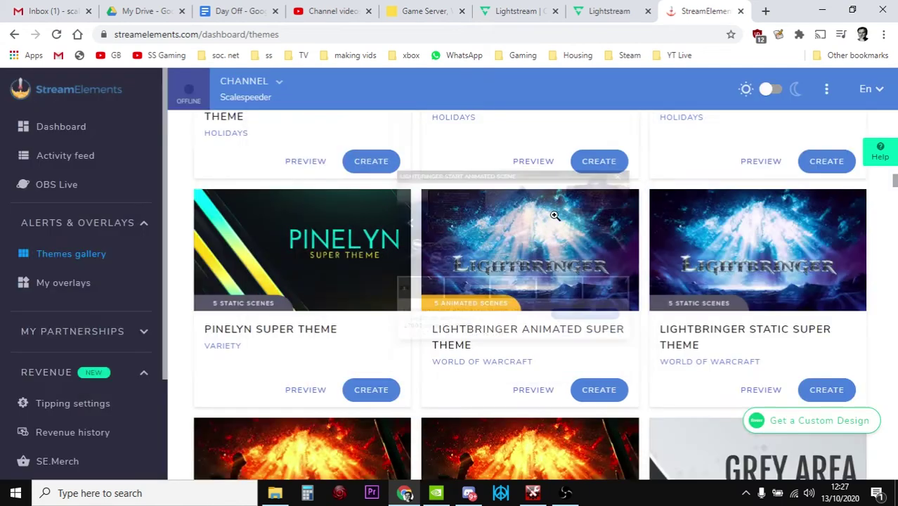
scroll(559, 239, "down", 3)
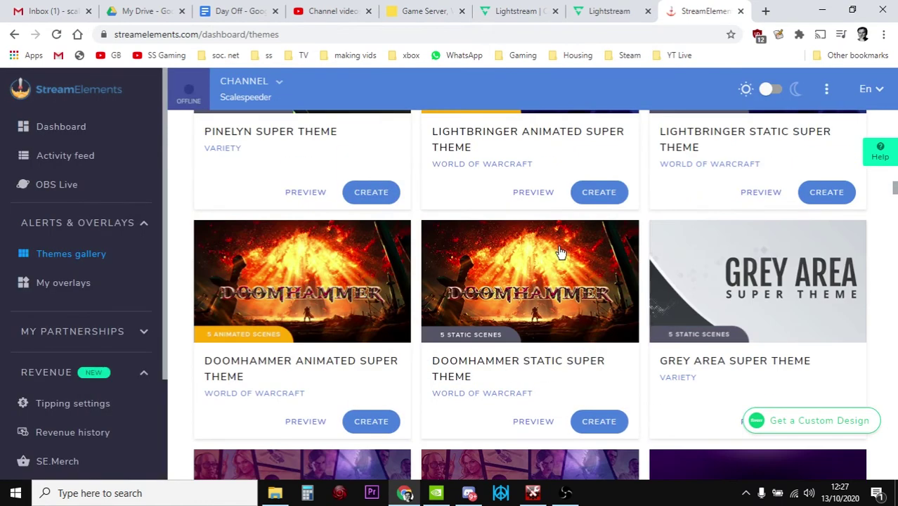
left_click(715, 288)
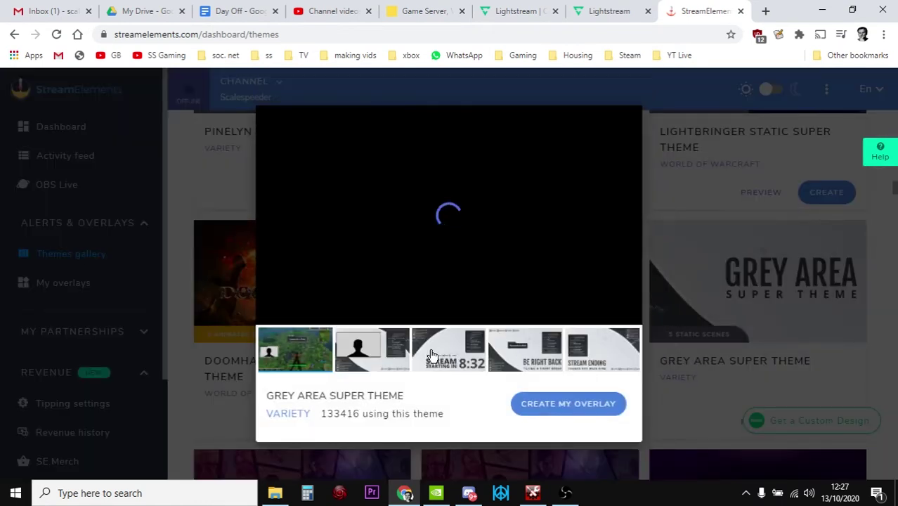
mouse_move(443, 200)
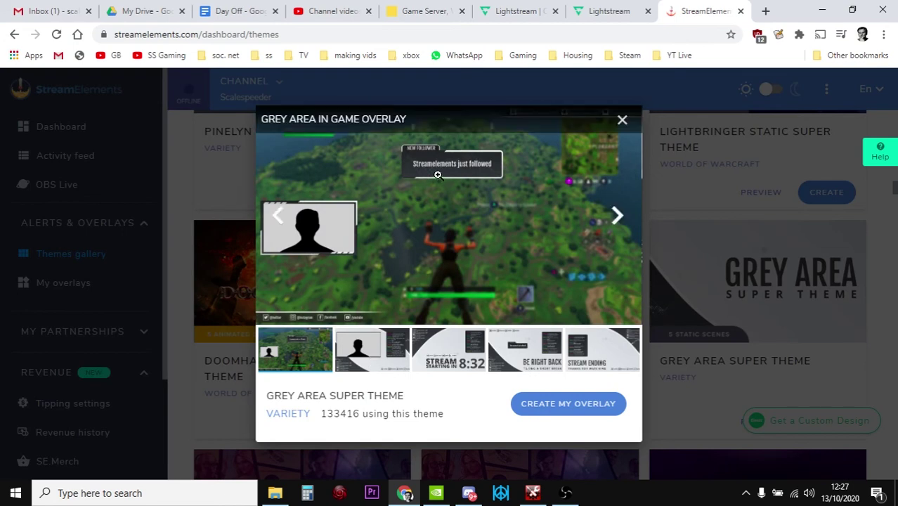
left_click(370, 346)
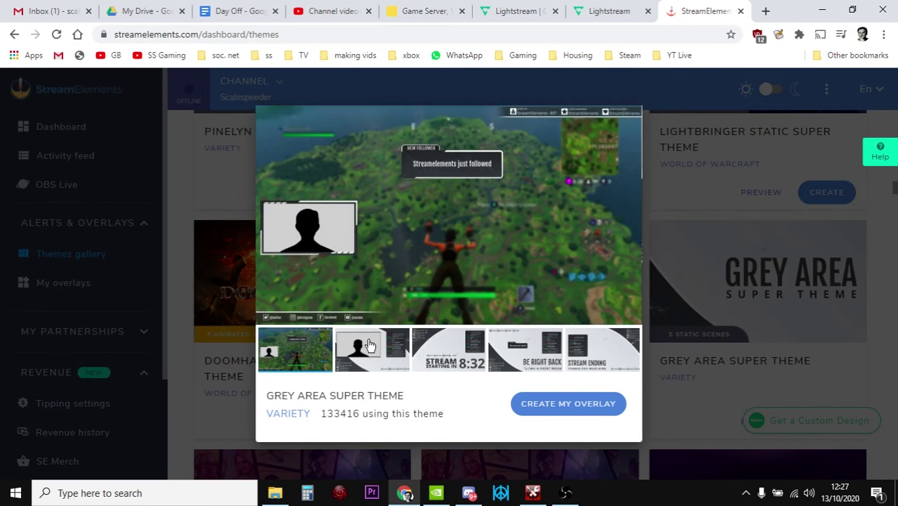
left_click(301, 345)
- Create overlays from the Grey Area theme named 'basic notification overlay' and go to My overlays
left_click(549, 410)
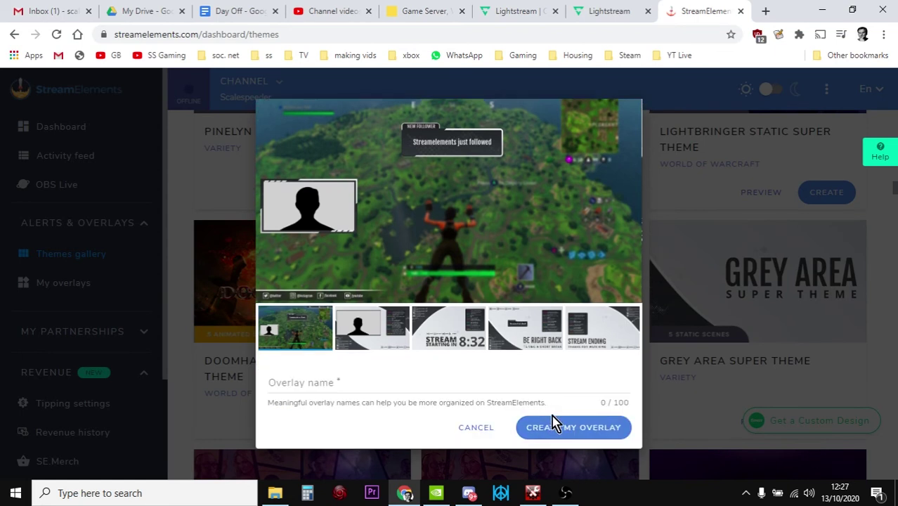
left_click(386, 378)
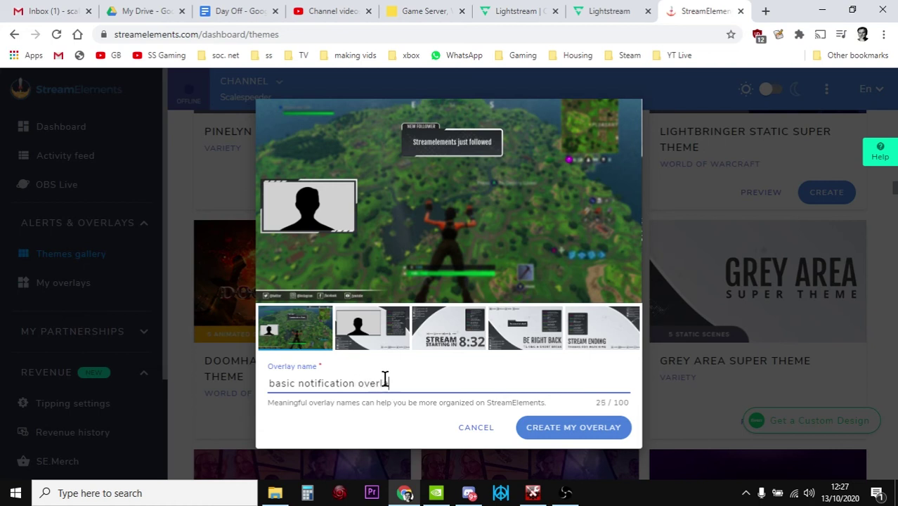
left_click(593, 432)
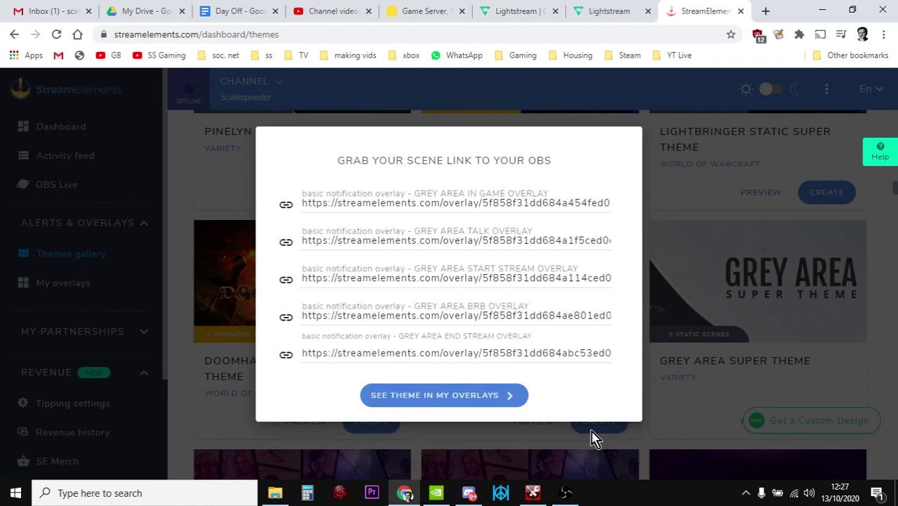
left_click(461, 401)
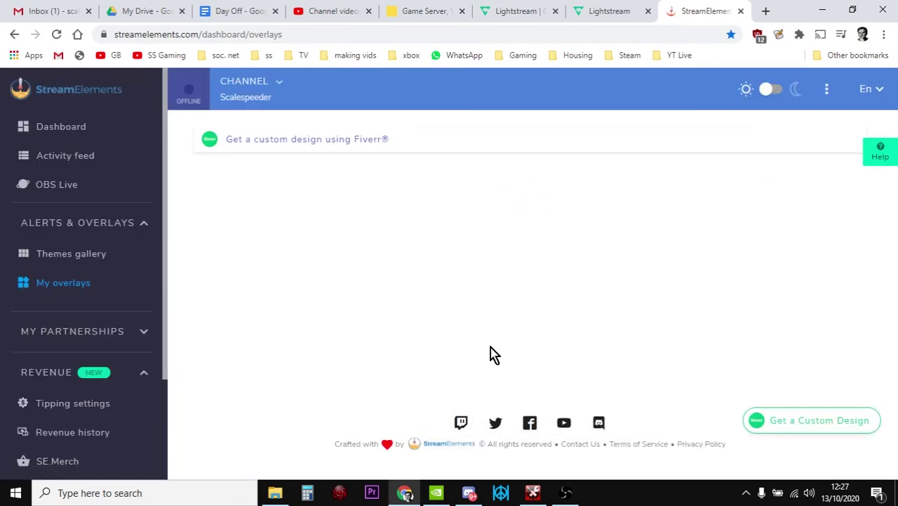
- Scroll down My overlays to the Grey Area In Game Overlay card
scroll(496, 345, "down", 2)
scroll(497, 338, "down", 2)
scroll(497, 338, "down", 1)
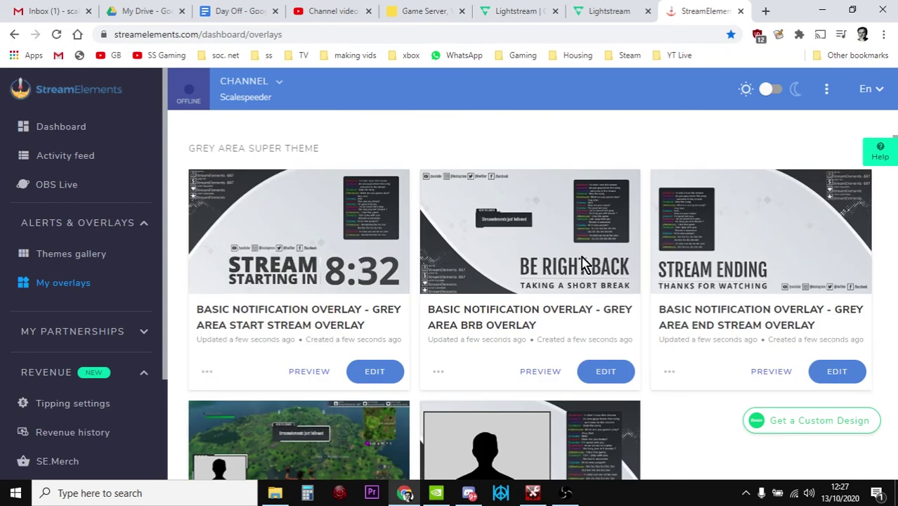
scroll(587, 262, "down", 2)
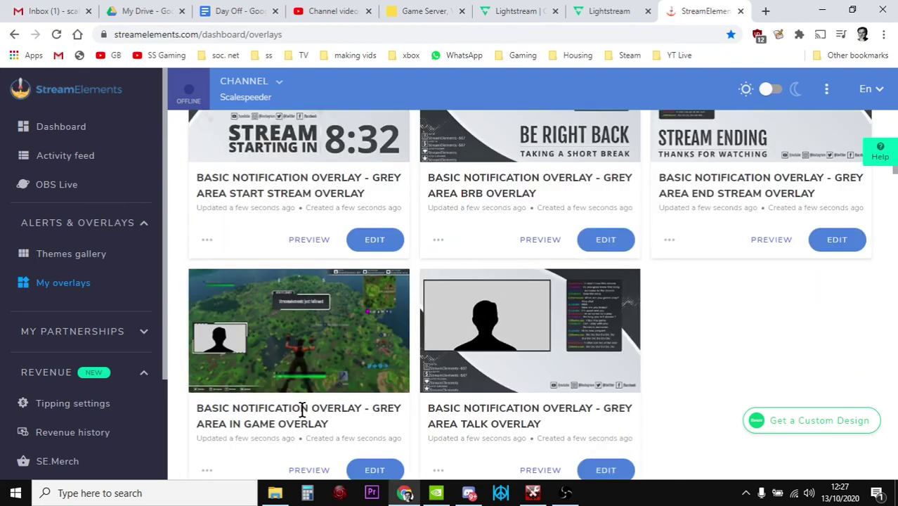
scroll(362, 362, "down", 2)
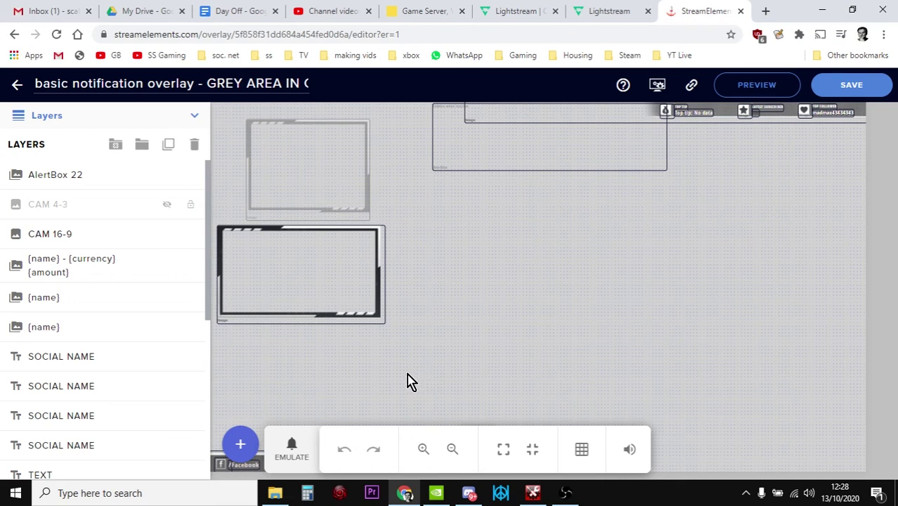
- Emulate a follower alert and a host alert on the overlay, then close the emulate menu
left_click(288, 448)
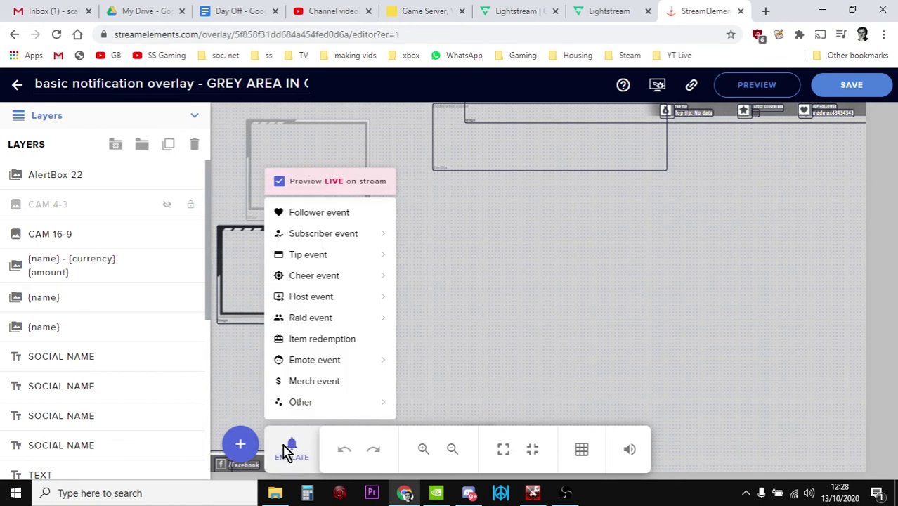
left_click(326, 217)
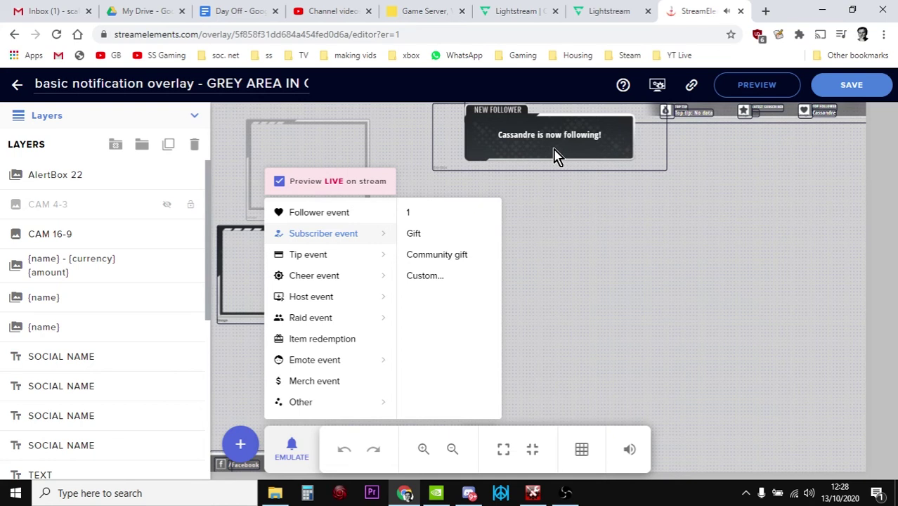
mouse_move(318, 301)
mouse_move(364, 276)
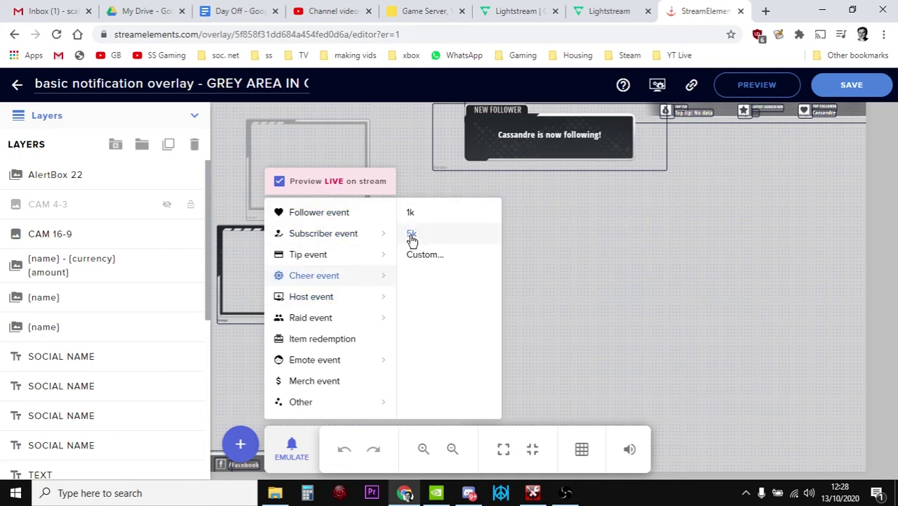
left_click(416, 235)
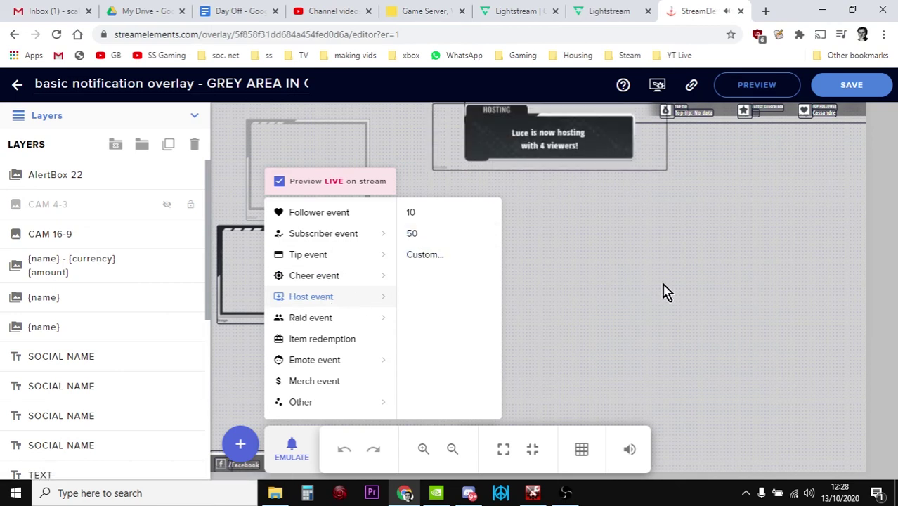
left_click(611, 314)
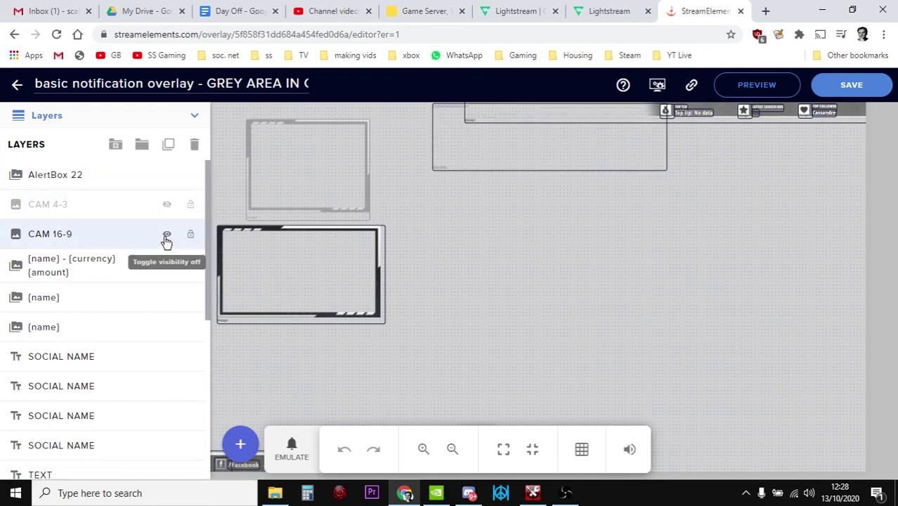
- Hide the CAM 16-9, {name}, {name} - {currency} {amount} and four SOCIAL NAME layers
left_click(166, 238)
left_click(166, 268)
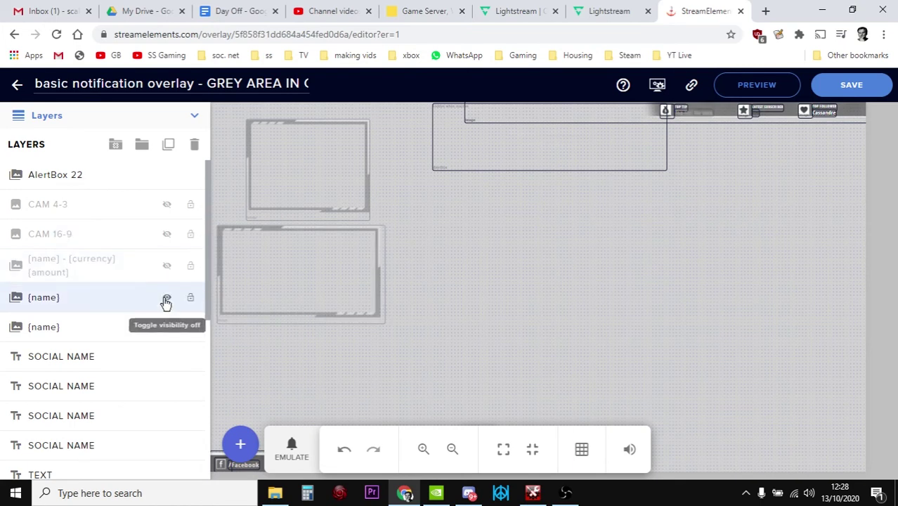
left_click(165, 298)
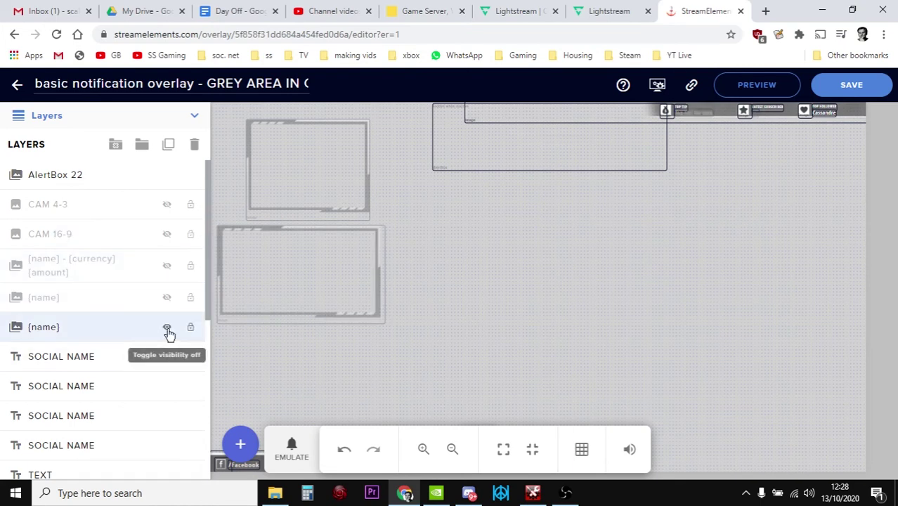
left_click(166, 328)
left_click(167, 357)
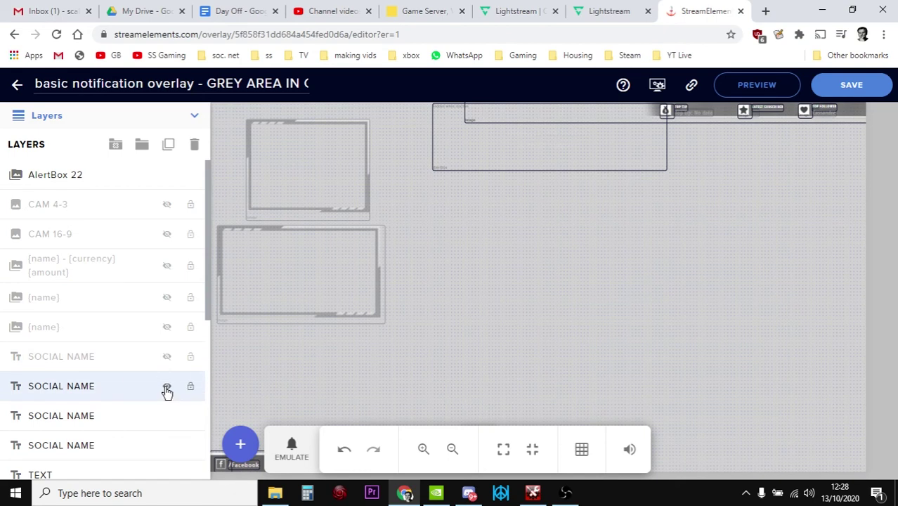
left_click(166, 386)
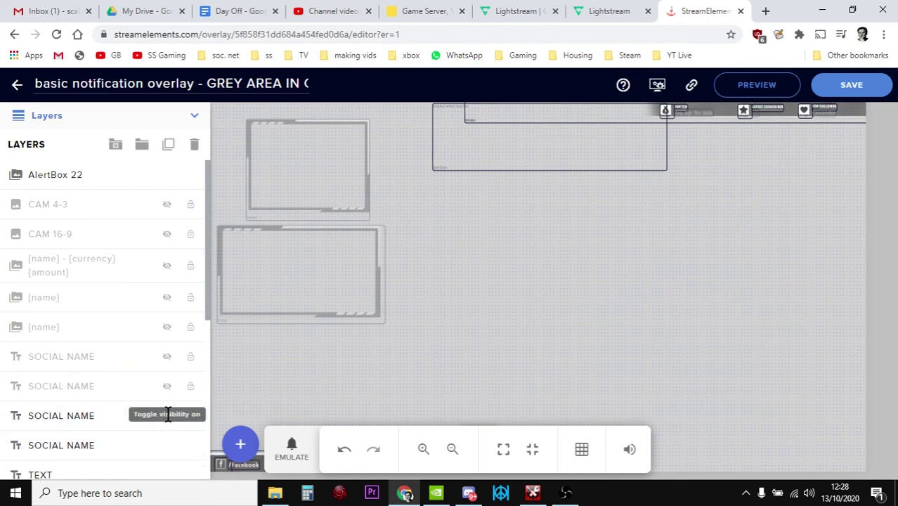
left_click(167, 447)
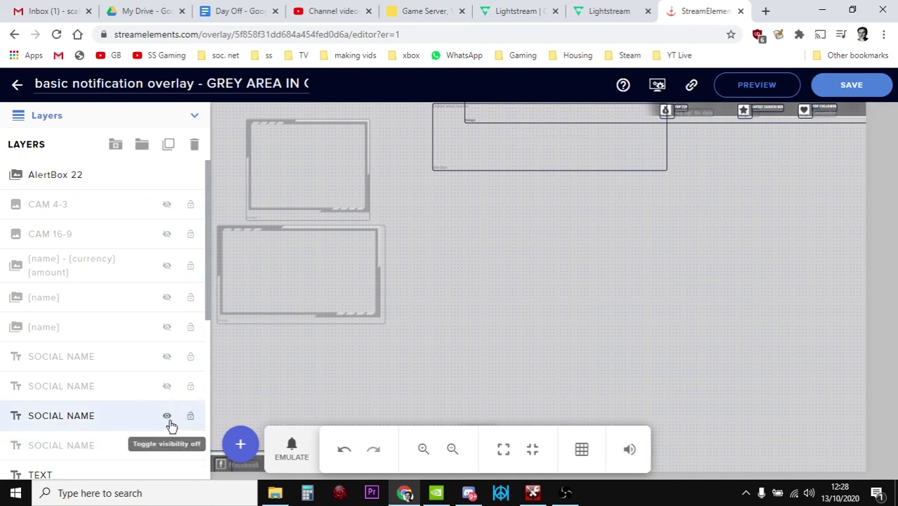
left_click(168, 415)
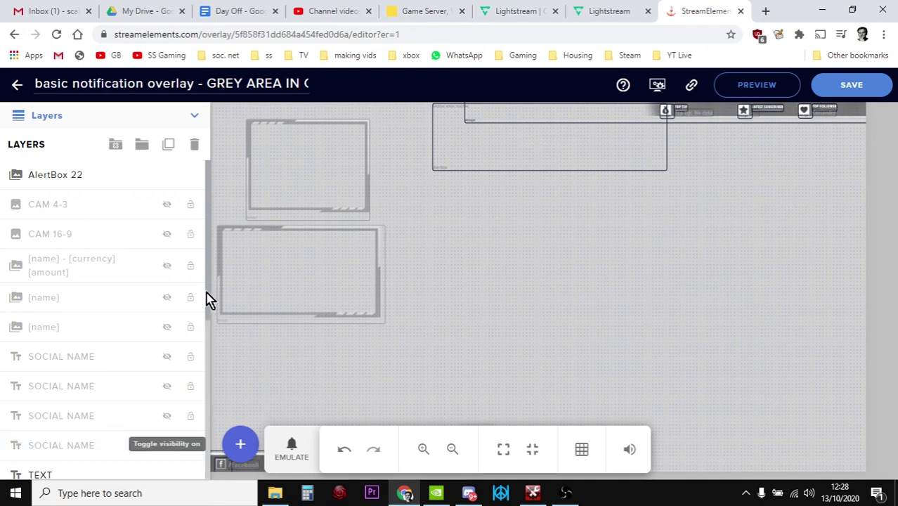
left_click_drag(206, 301, 211, 409)
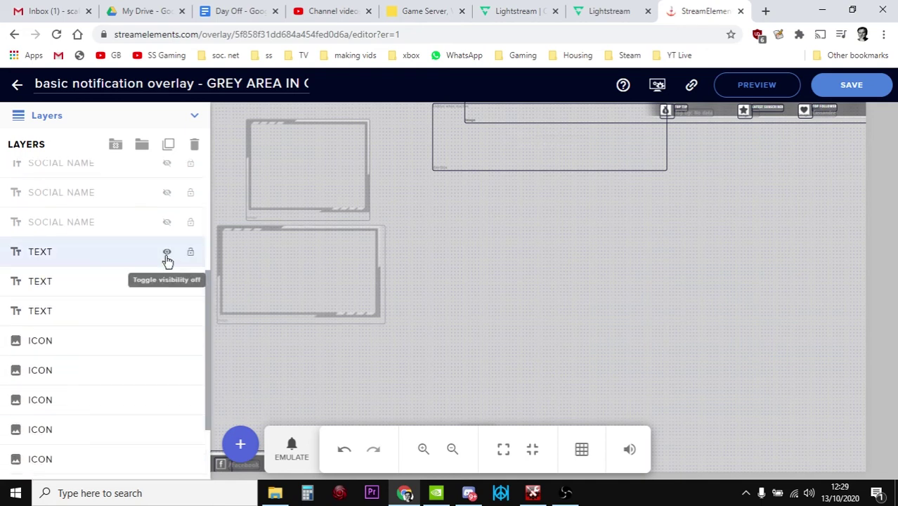
- Hide the three TEXT layers, every ICON layer, BOTTOM PART and TOP BAR
left_click(166, 252)
left_click(167, 282)
left_click(166, 311)
left_click(167, 341)
left_click(167, 371)
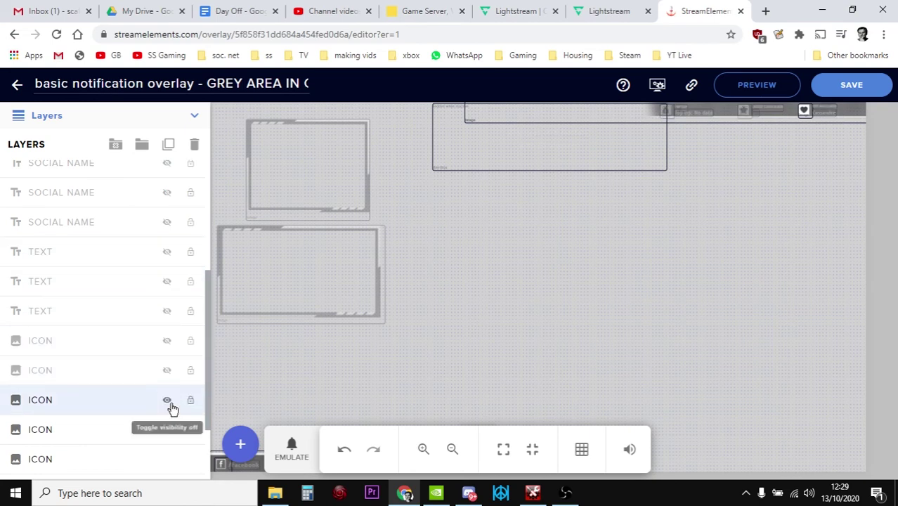
left_click(168, 400)
left_click(167, 430)
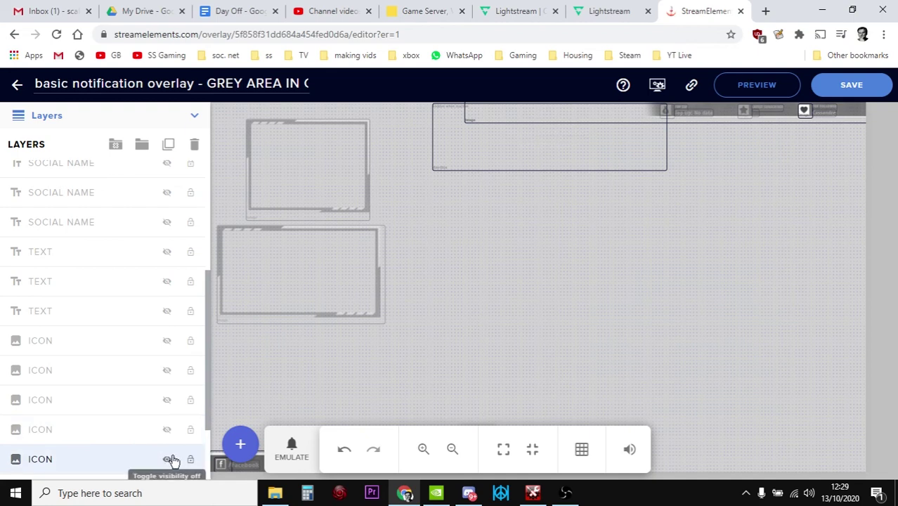
left_click(168, 459)
scroll(208, 430, "down", 3)
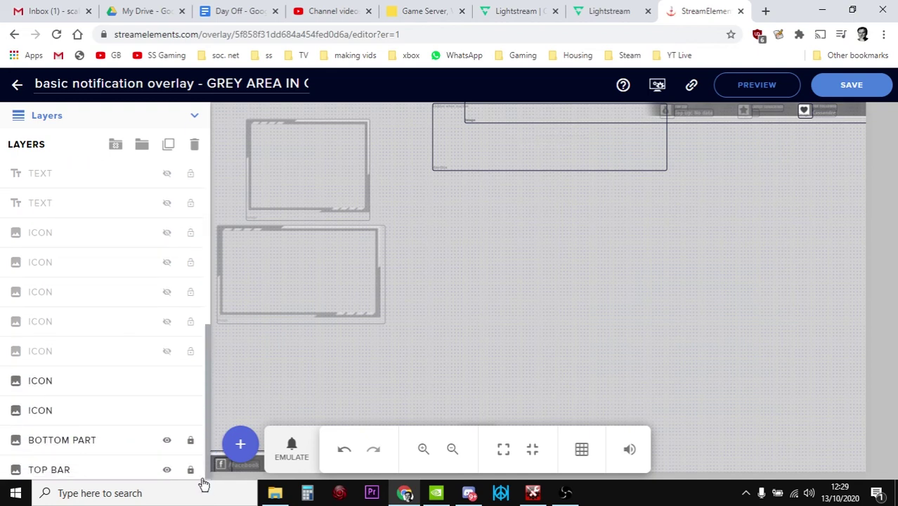
left_click(168, 380)
left_click(167, 410)
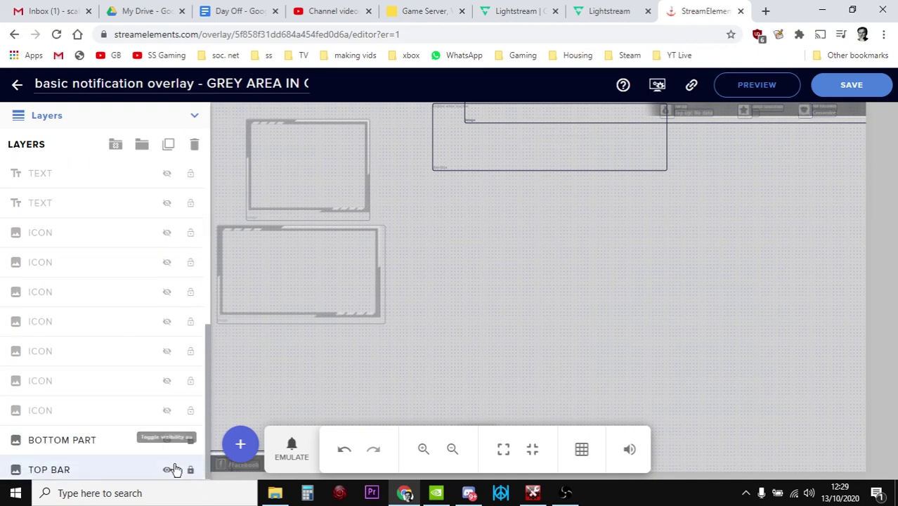
left_click(167, 440)
left_click(168, 471)
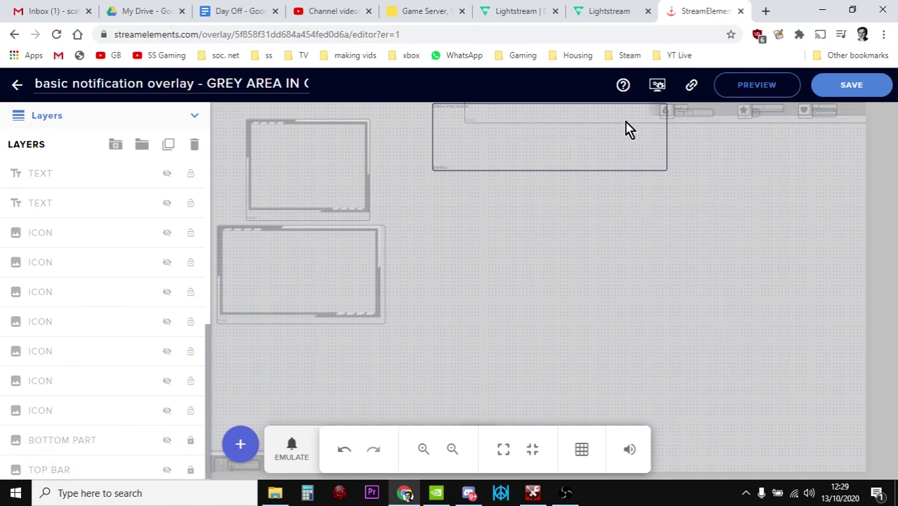
- Play a $50 tip test alert, then save the overlay and copy its overlay URL
left_click(287, 447)
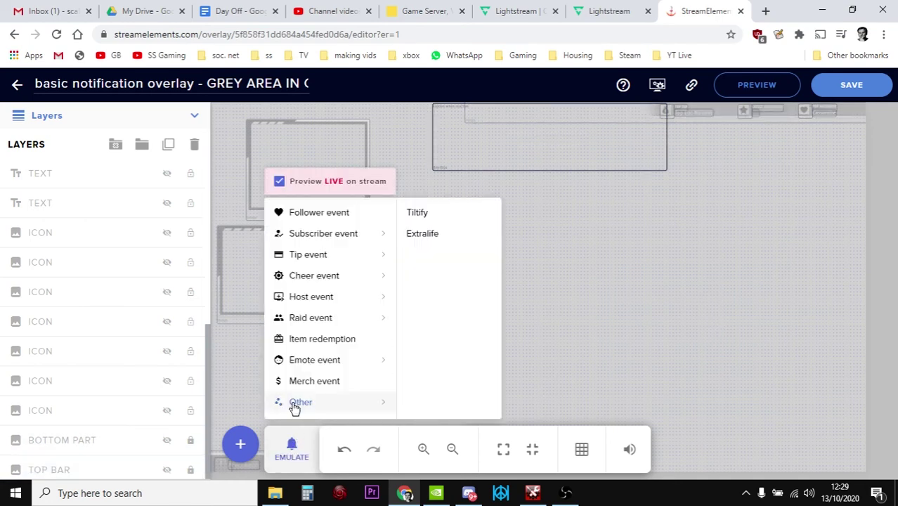
mouse_move(311, 359)
mouse_move(313, 301)
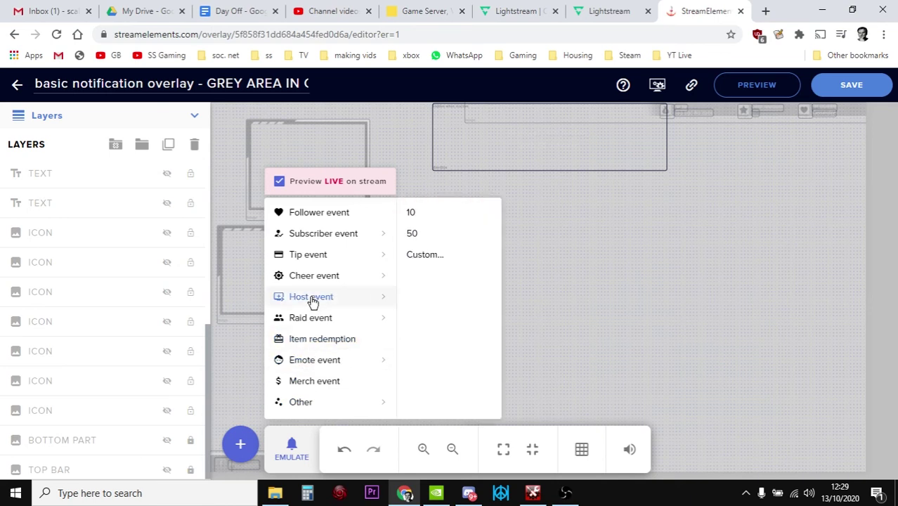
mouse_move(376, 255)
left_click(456, 243)
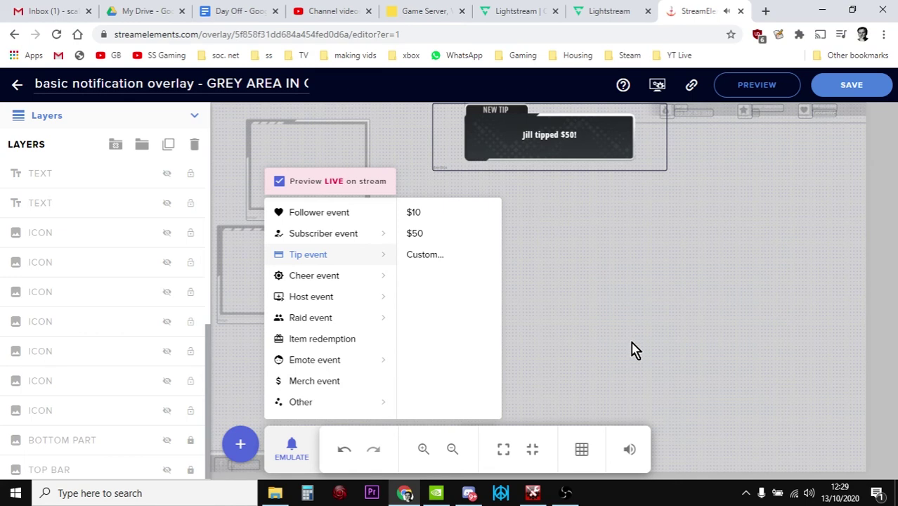
left_click(854, 92)
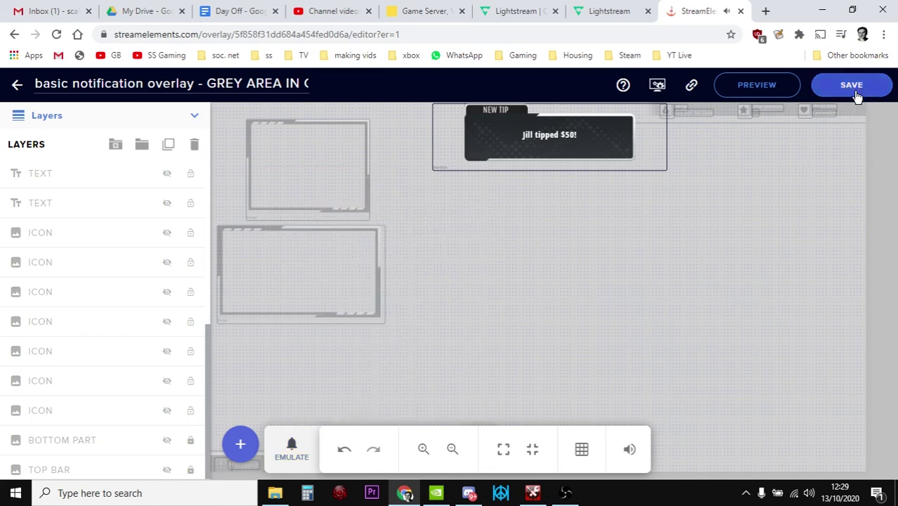
left_click(693, 87)
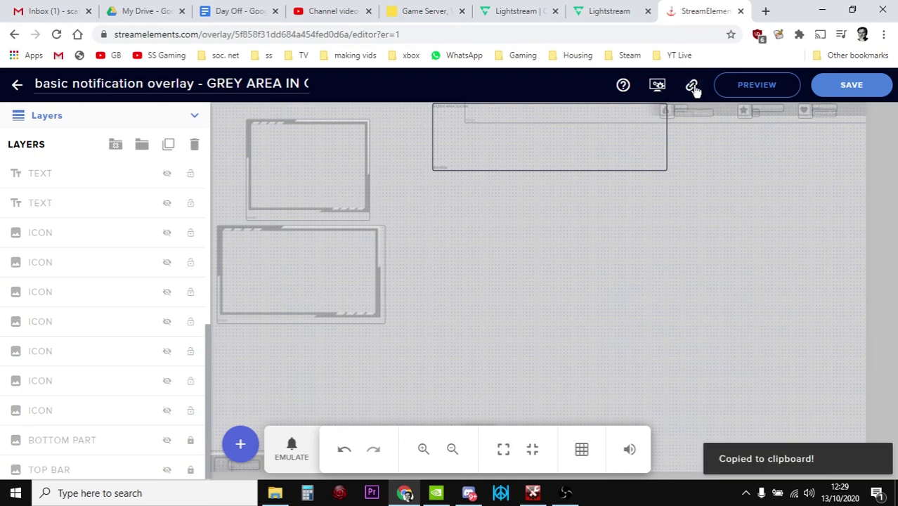
- Add a StreamElements 3rd-party integration layer to the 2. Live scene of the DayZ project
left_click(606, 12)
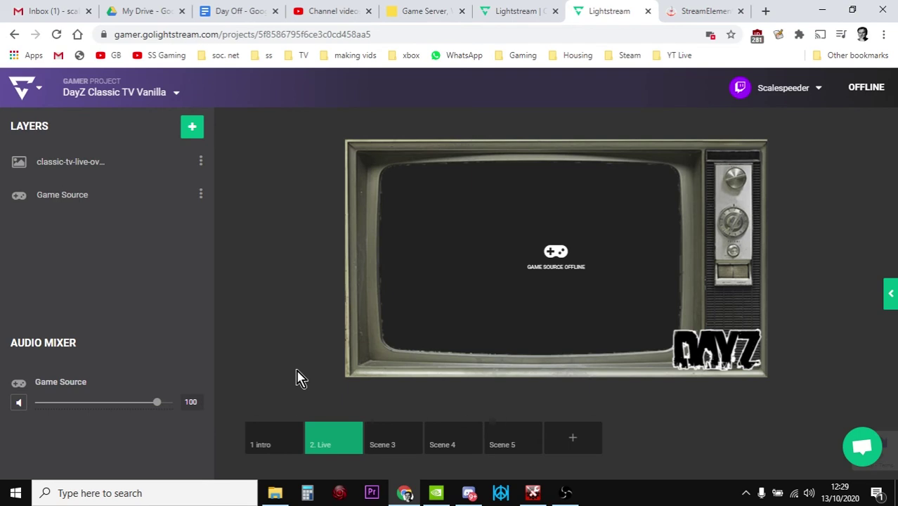
left_click(191, 128)
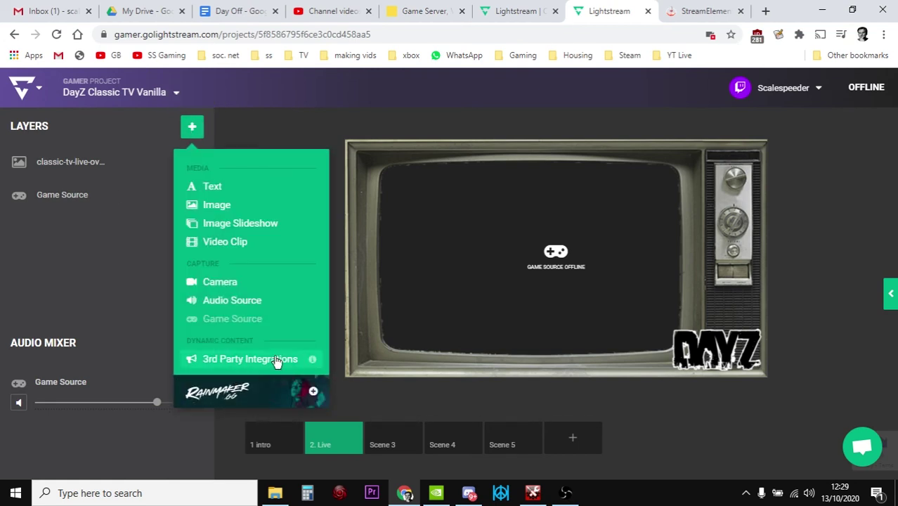
left_click(250, 366)
scroll(138, 298, "down", 4)
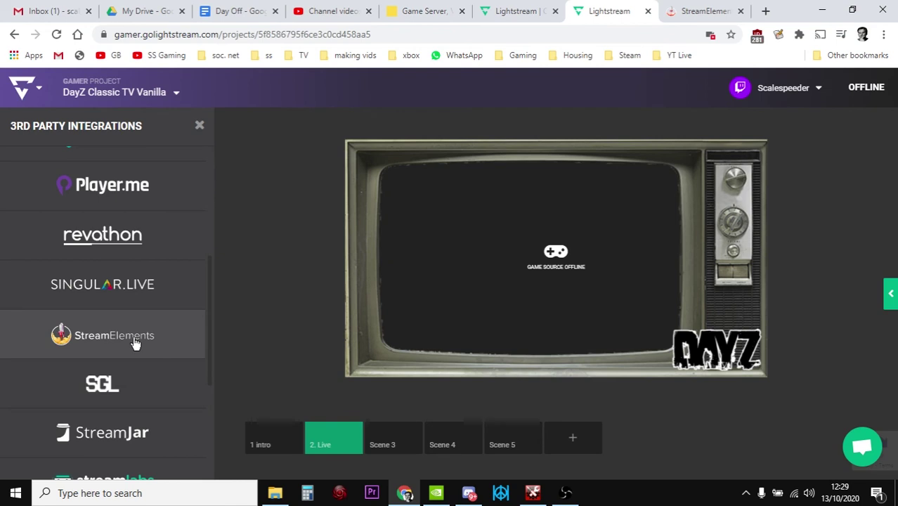
left_click(136, 343)
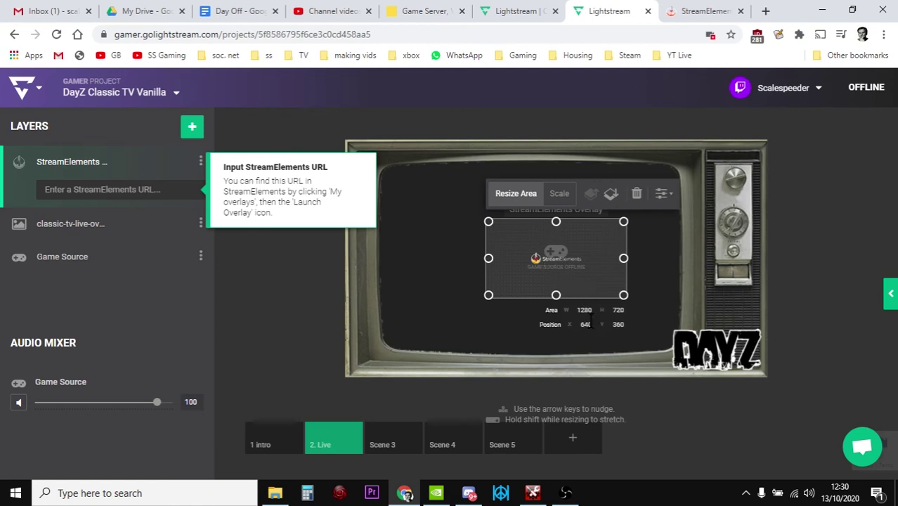
- Set the StreamElements layer area to 1920 × 1080 and its scaled width to 1920
double_click(586, 310)
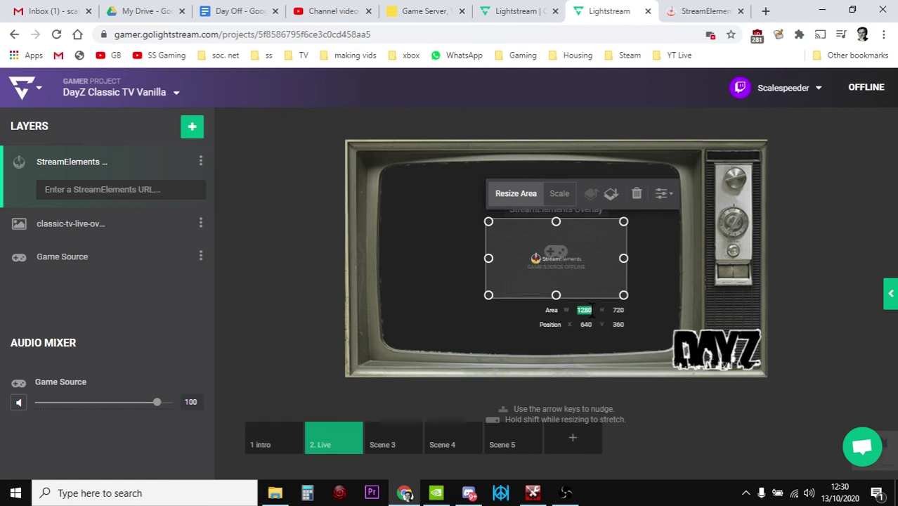
type("192")
key("Tab")
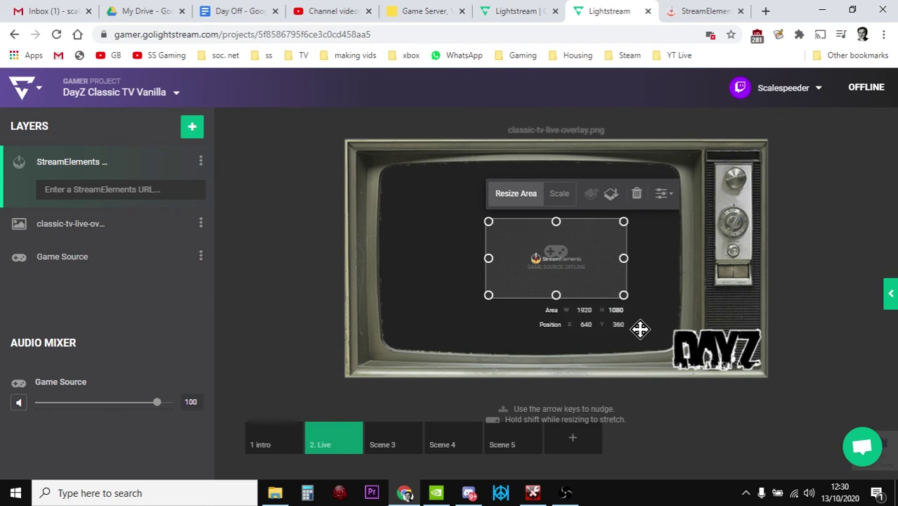
key("Return")
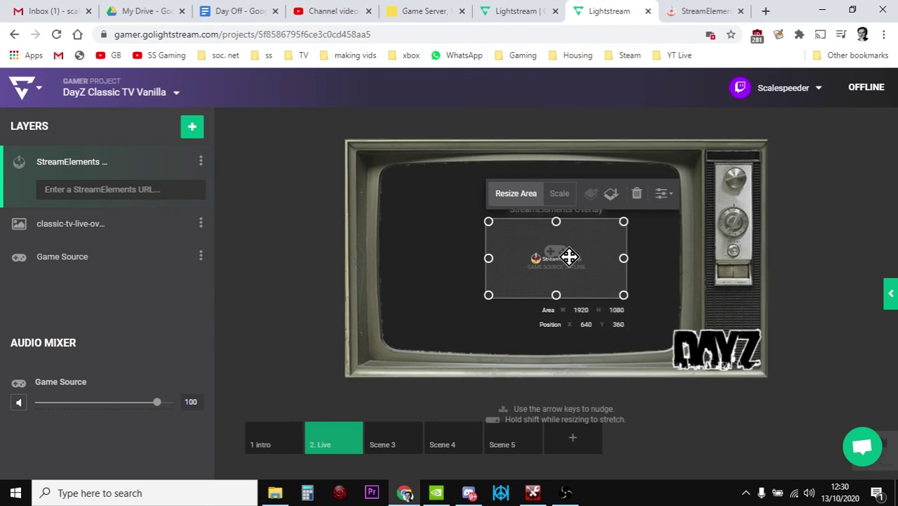
left_click(561, 197)
double_click(584, 310)
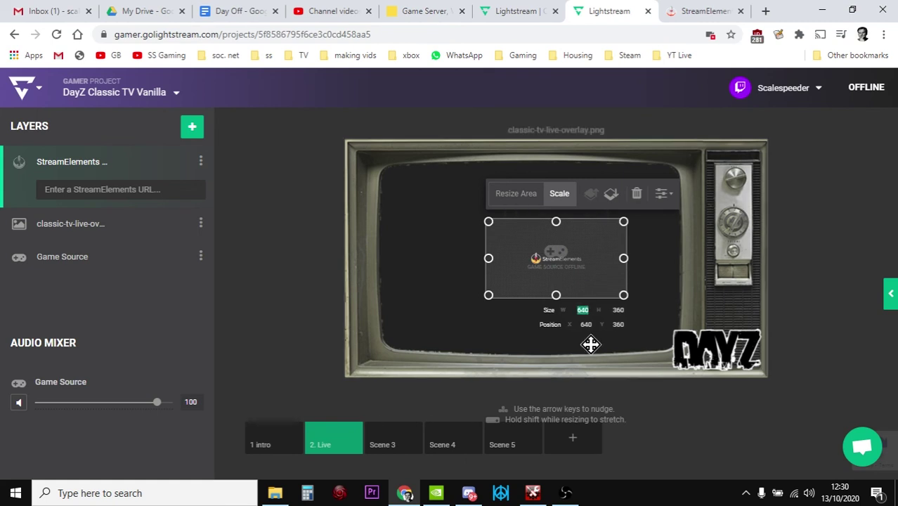
type("1920")
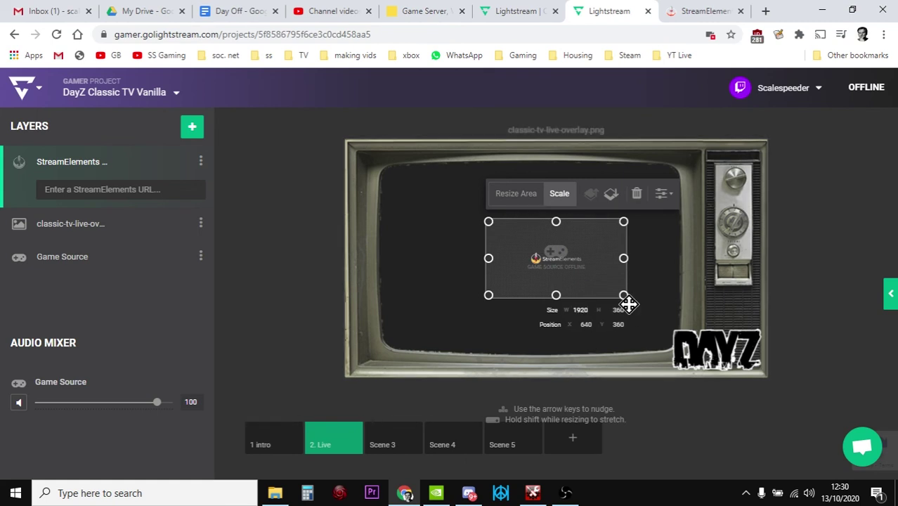
key("Return")
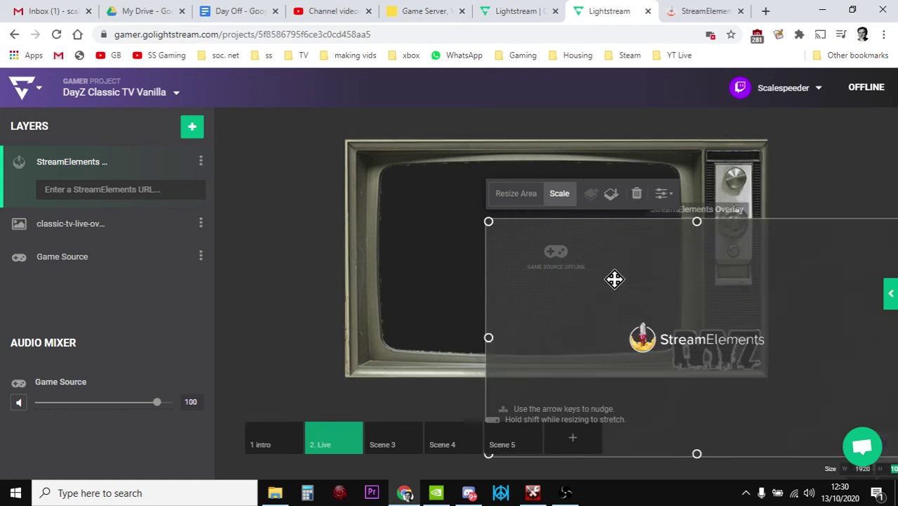
- Position the overlay at 0, 0 over the TV frame with small nudges, then deselect it
left_click_drag(516, 248, 477, 200)
right_click(477, 201)
left_click(423, 201)
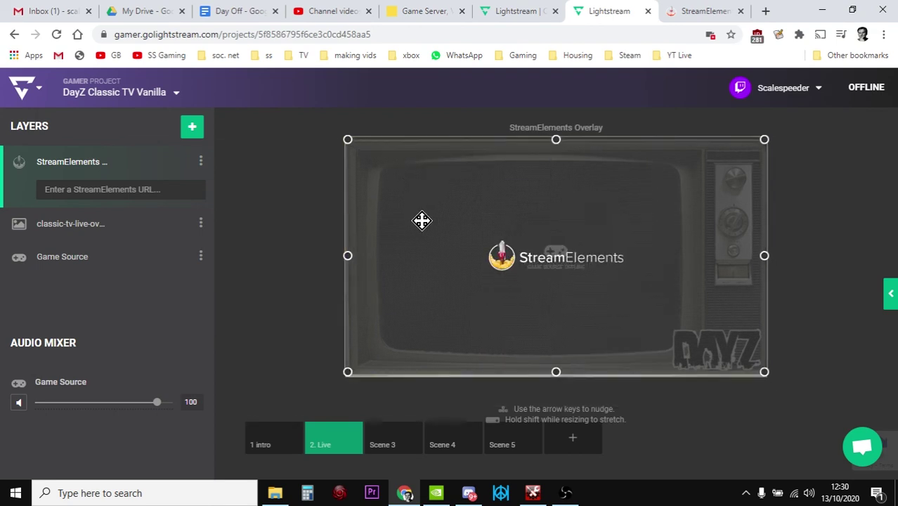
key("Right")
key("Right")
key("Left")
key("Left")
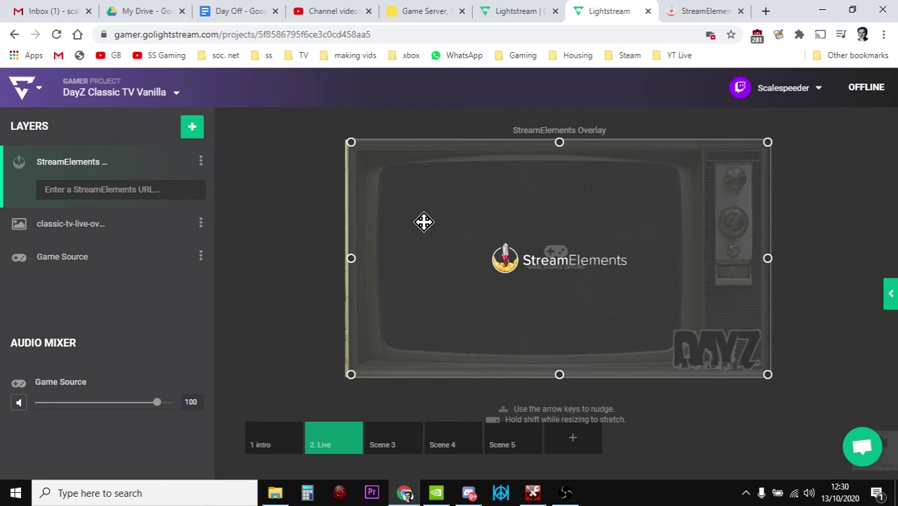
key("Left")
key("Left")
key("Left")
key("Left")
key("Left")
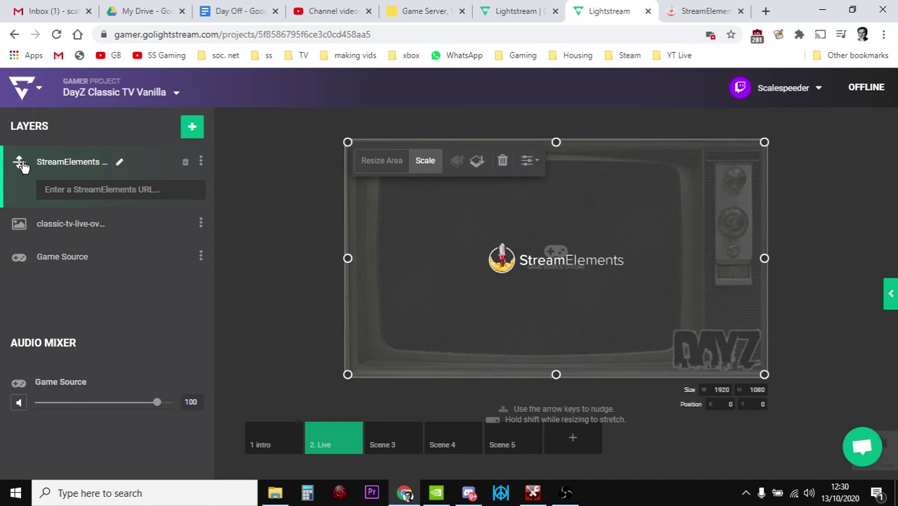
left_click(295, 267)
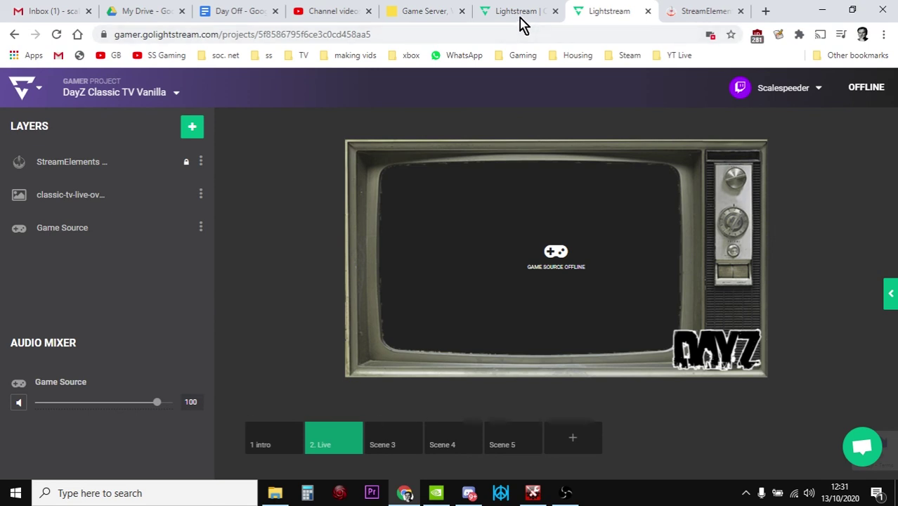
left_click(686, 12)
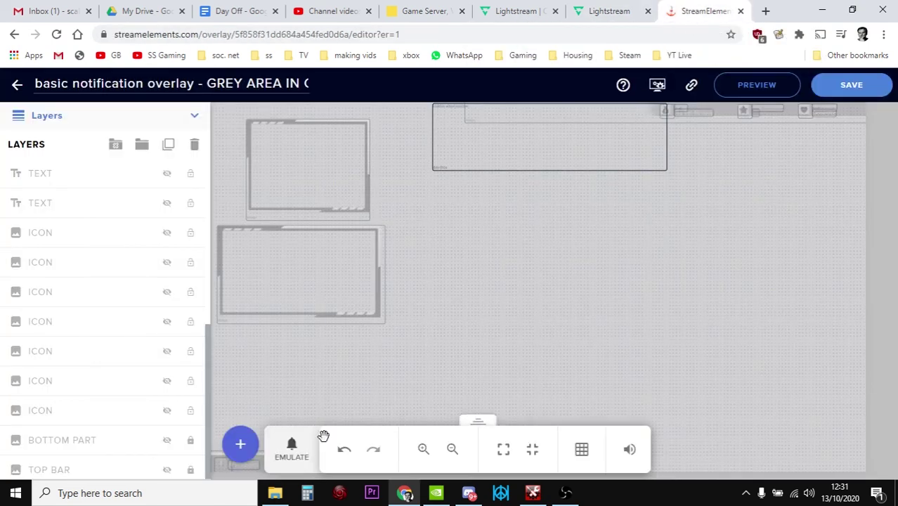
left_click(292, 458)
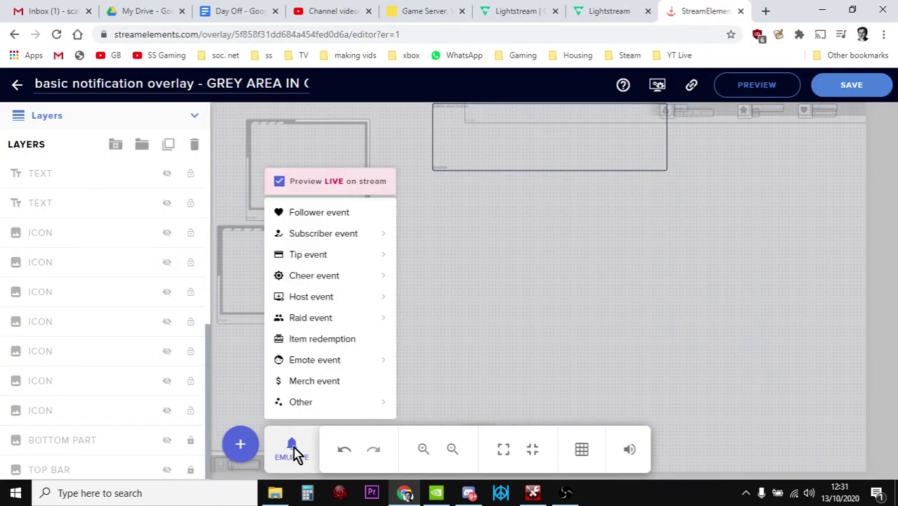
mouse_move(330, 277)
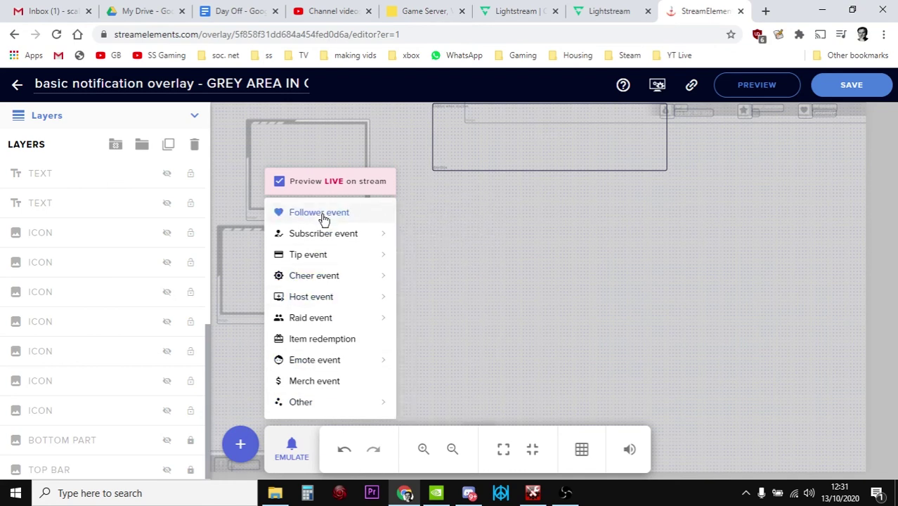
mouse_move(334, 235)
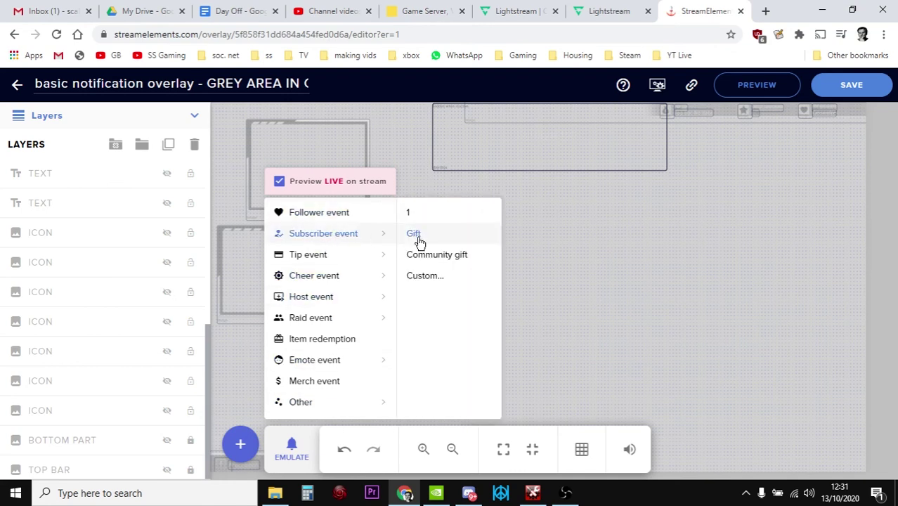
left_click(604, 12)
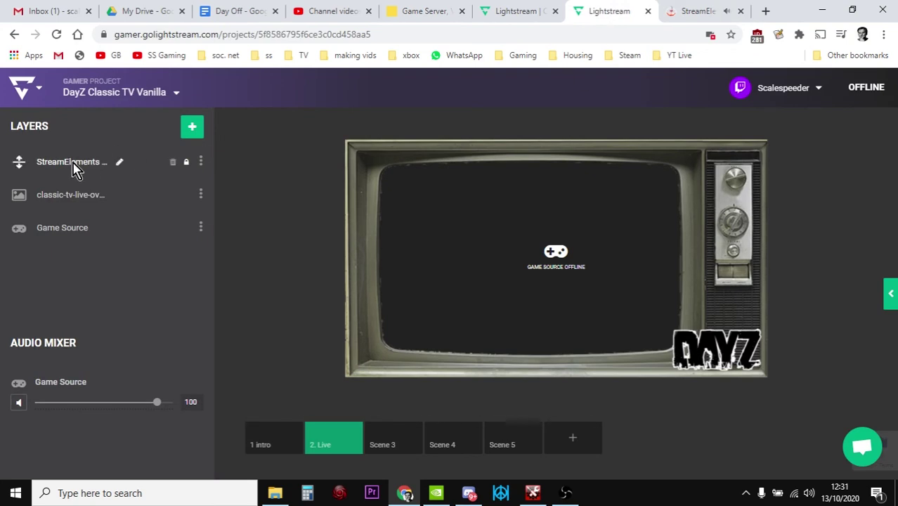
- Paste the StreamElements overlay URL into the layer's URL field and confirm it
left_click(119, 165)
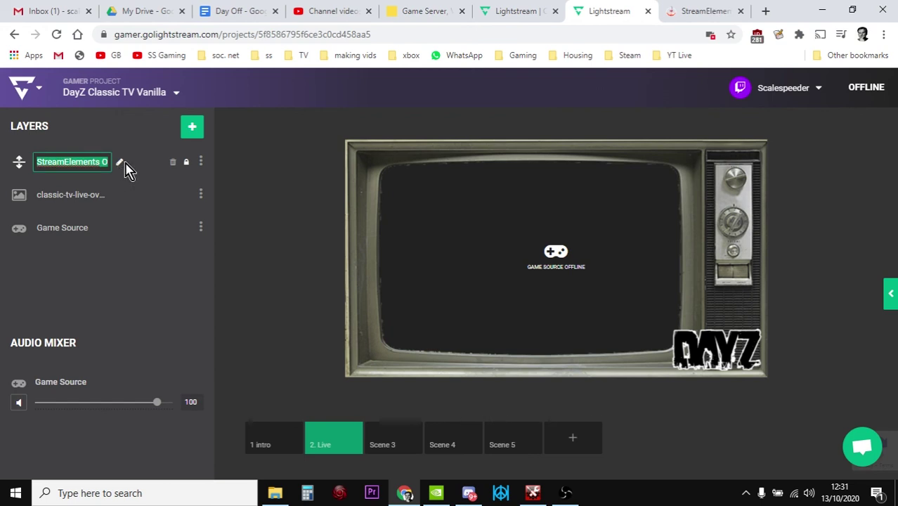
left_click(119, 164)
left_click(190, 166)
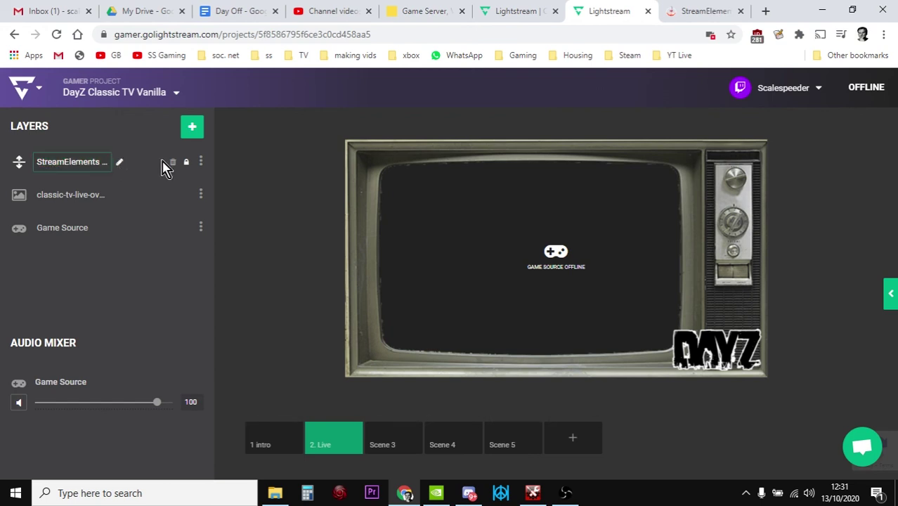
right_click(116, 188)
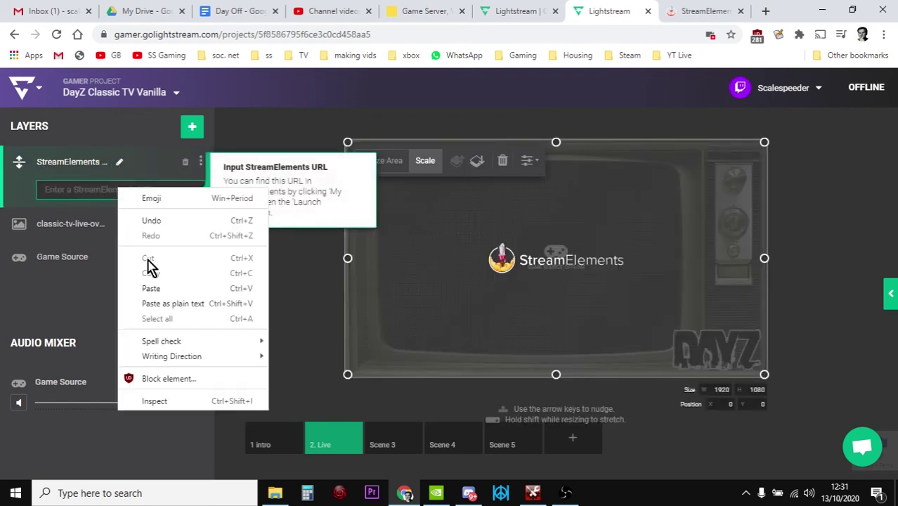
left_click(153, 286)
left_click(246, 255)
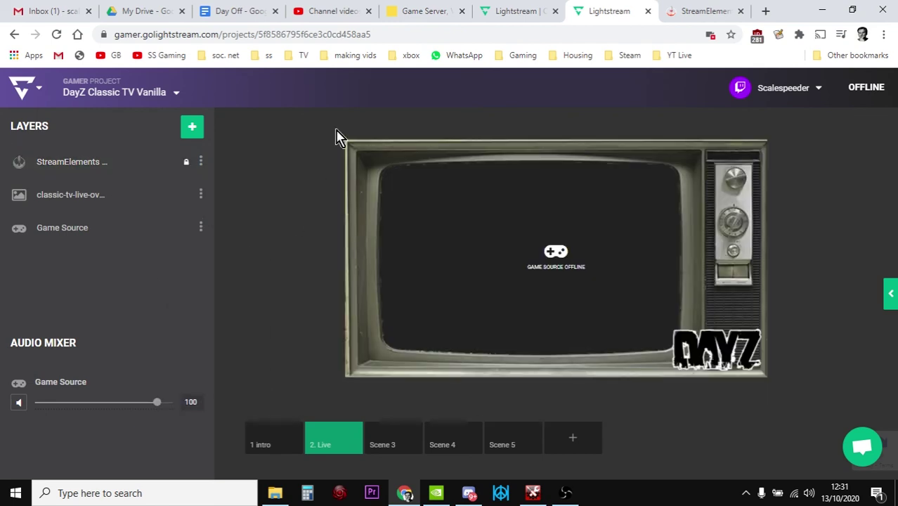
- Emulate a gift subscriber alert in StreamElements and return to Lightstream to view it
left_click(708, 14)
mouse_move(353, 242)
left_click(414, 234)
left_click(612, 14)
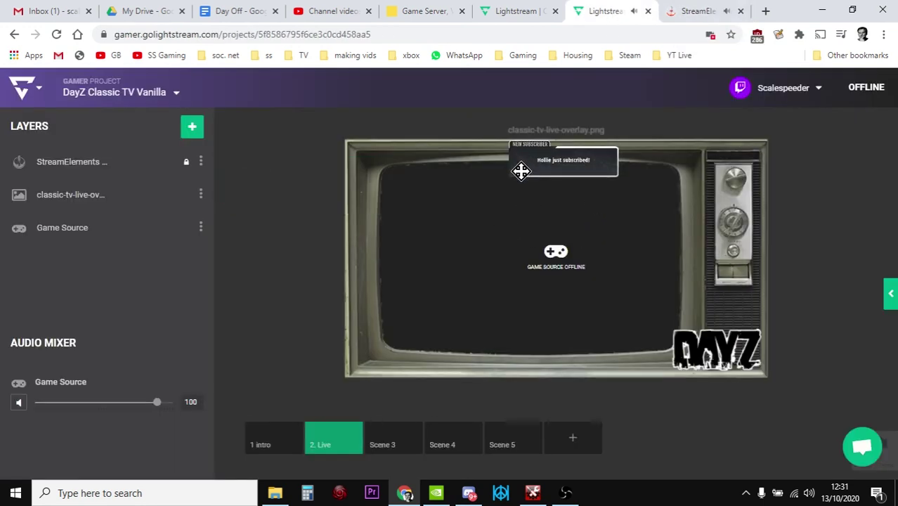
- Emulate a $50 tip event in StreamElements and return to the Lightstream project
left_click(696, 14)
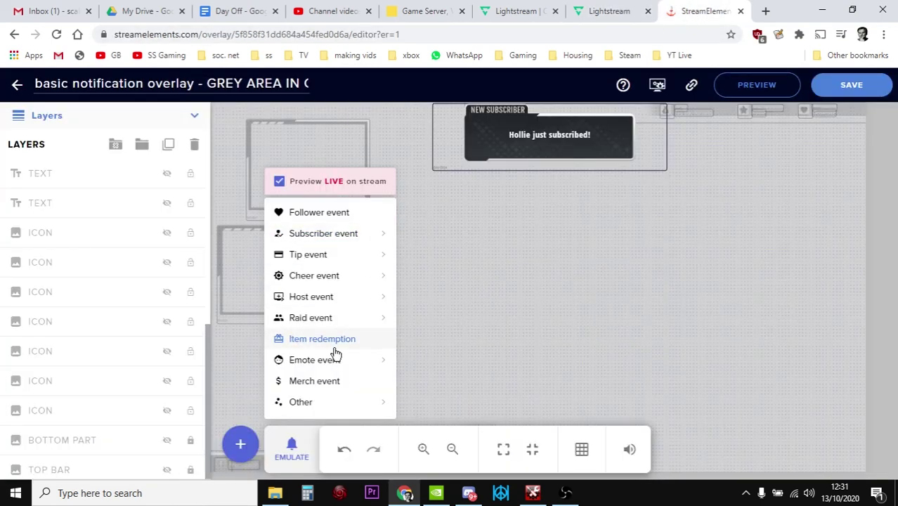
mouse_move(325, 285)
mouse_move(352, 254)
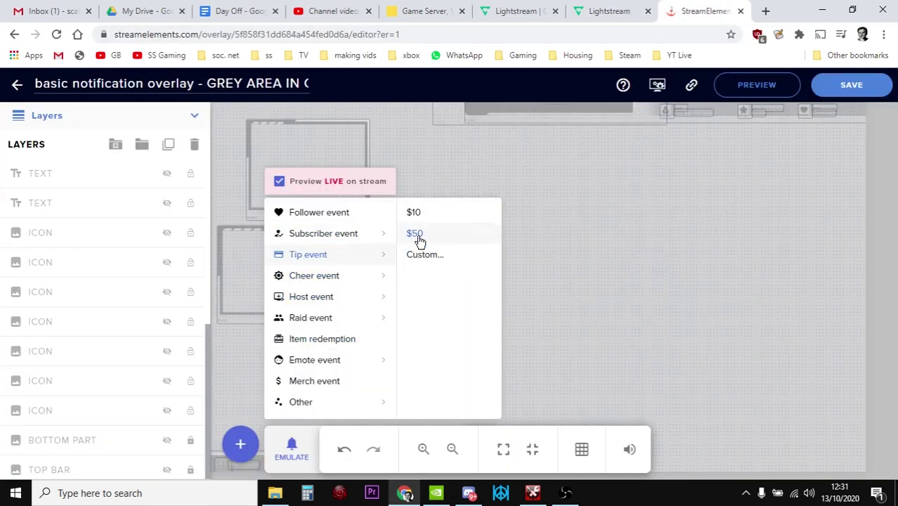
left_click(416, 234)
left_click(631, 14)
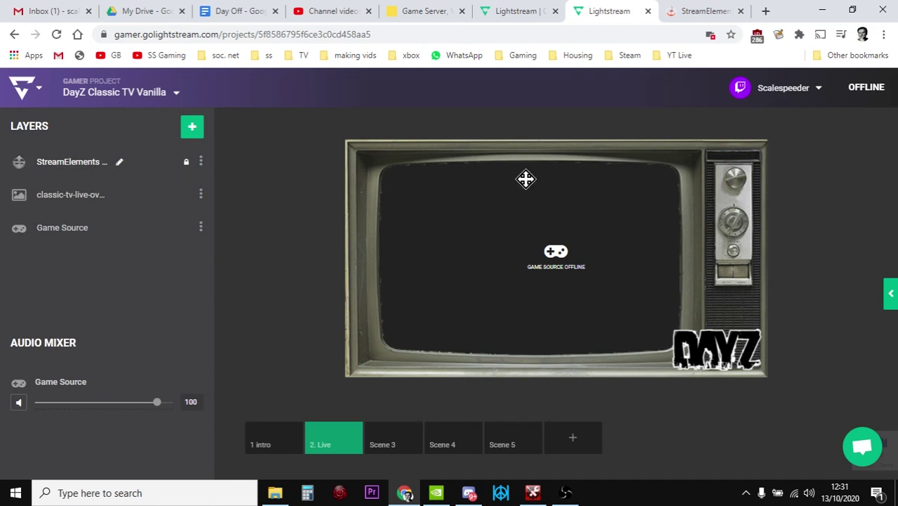
- Cycle through the 1 intro, Scene 3, Scene 4, Scene 5 and 2. Live scenes, ending on Scene 3
left_click(266, 439)
left_click(386, 441)
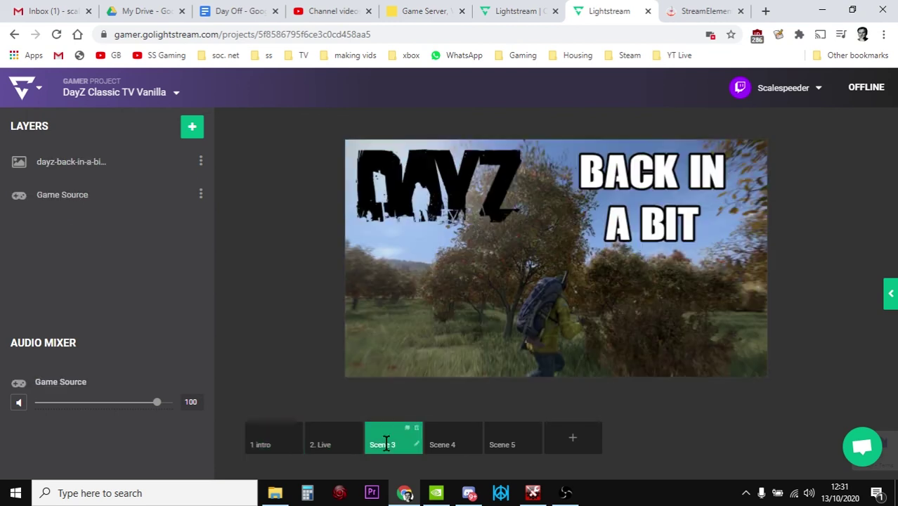
left_click(451, 444)
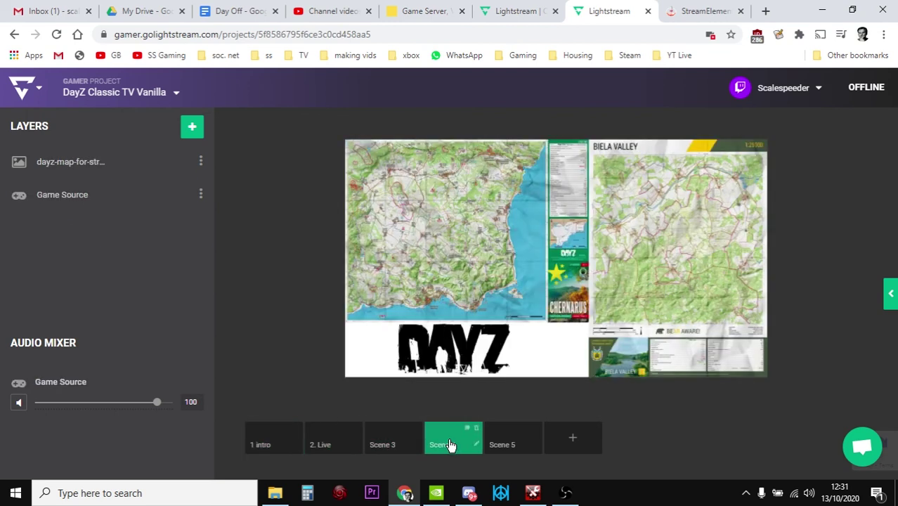
left_click(503, 437)
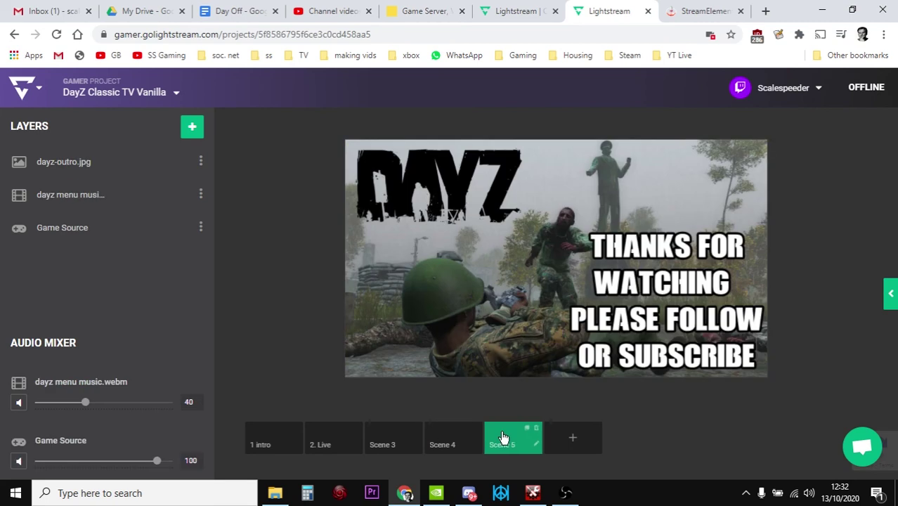
left_click(336, 439)
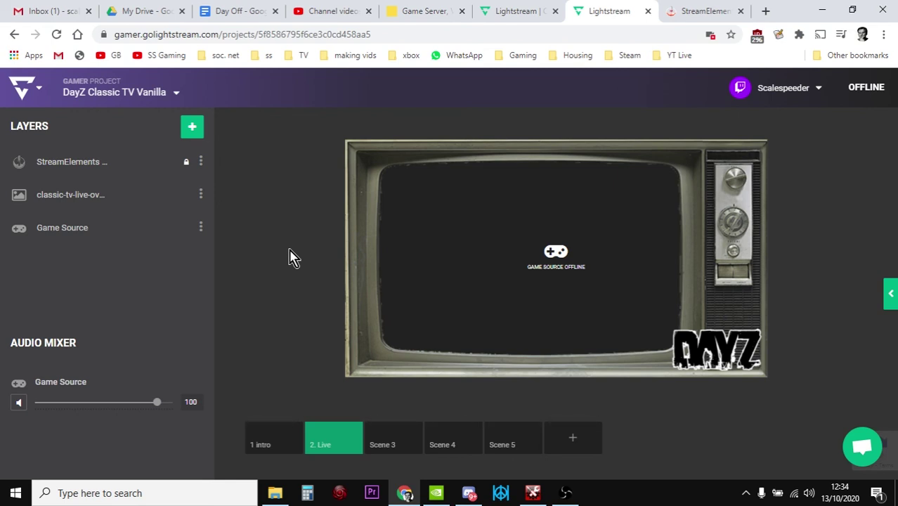
left_click(384, 436)
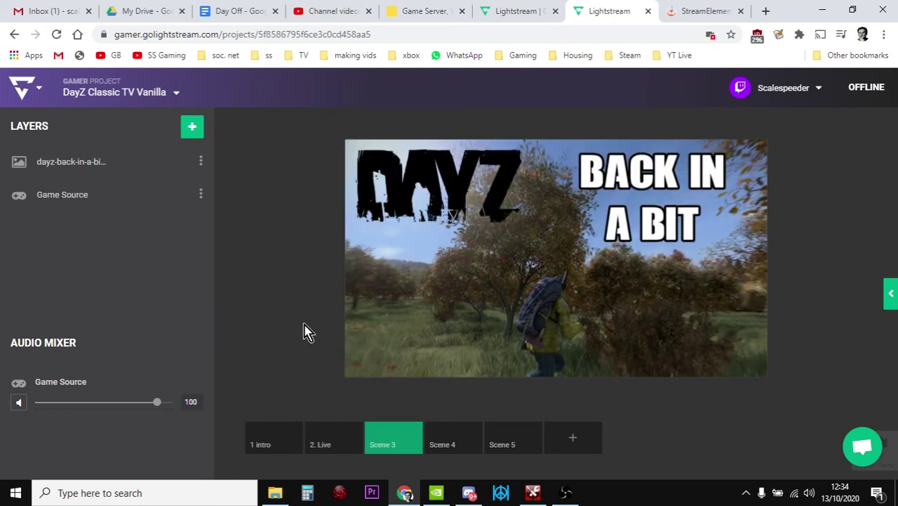
- Add a StreamElements 3rd-party integration layer to the Back in a Bit scene
left_click(194, 129)
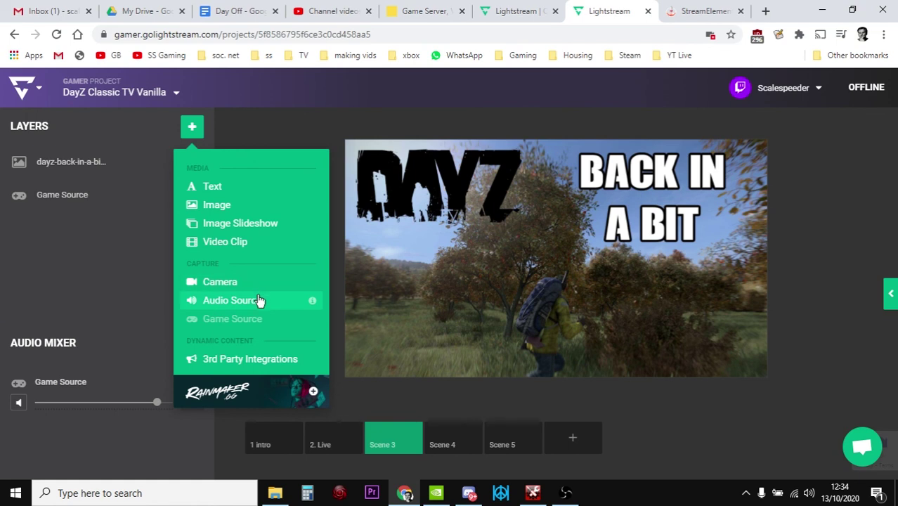
left_click(236, 360)
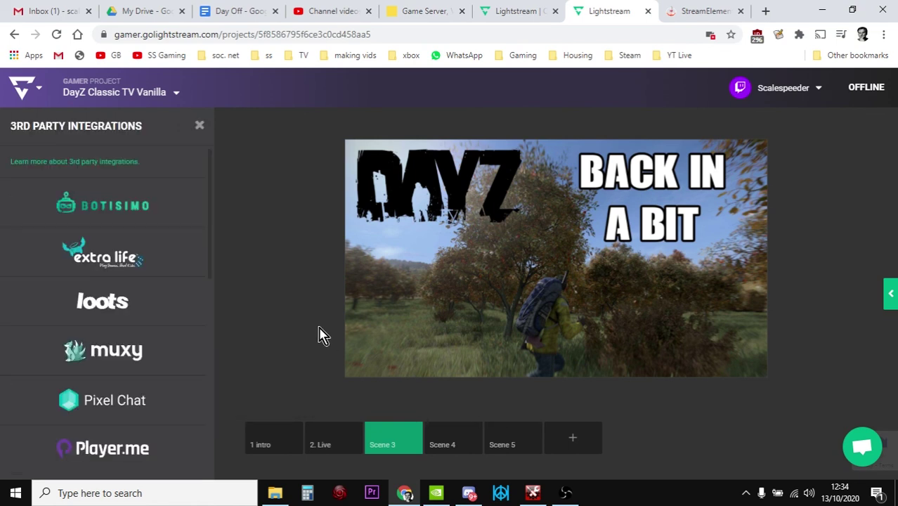
scroll(172, 270, "down", 7)
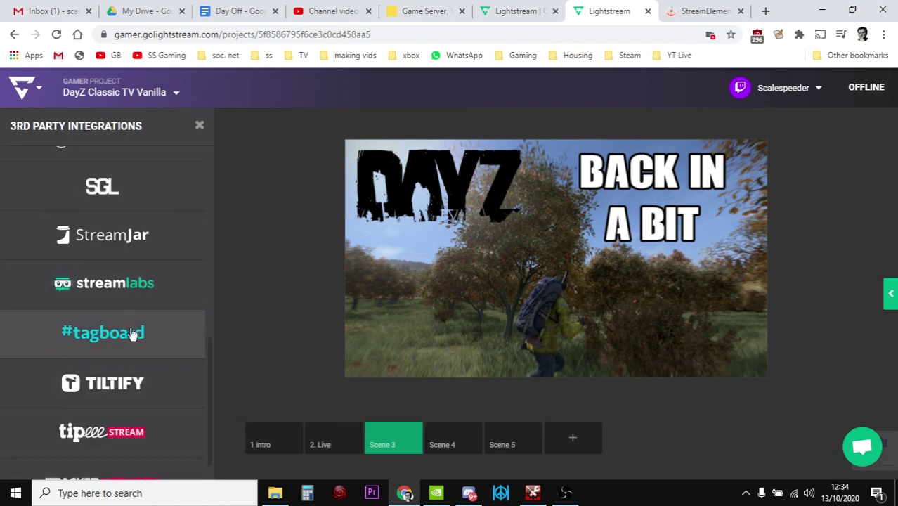
scroll(136, 291, "up", 2)
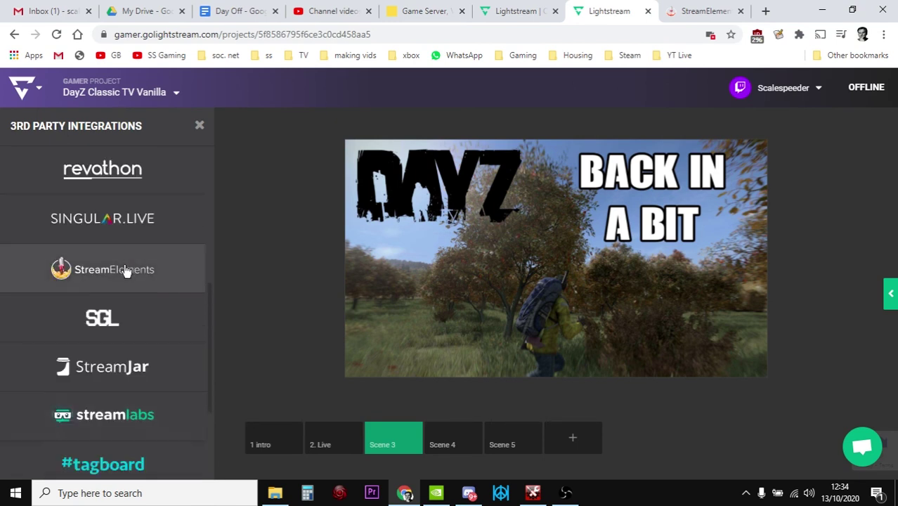
left_click(125, 267)
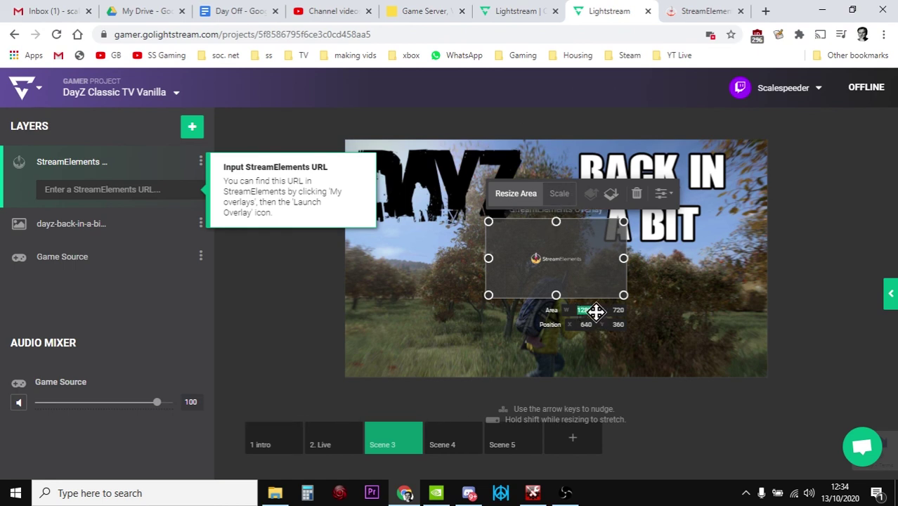
- Size the overlay to 1920 × 1080, scale its width to 1920, and centre it on the canvas
type("1920")
key("Tab")
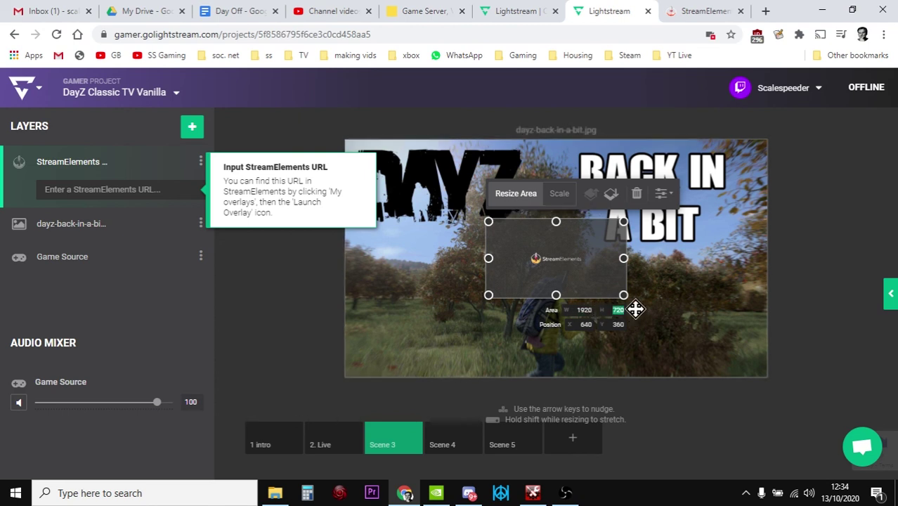
type("1080")
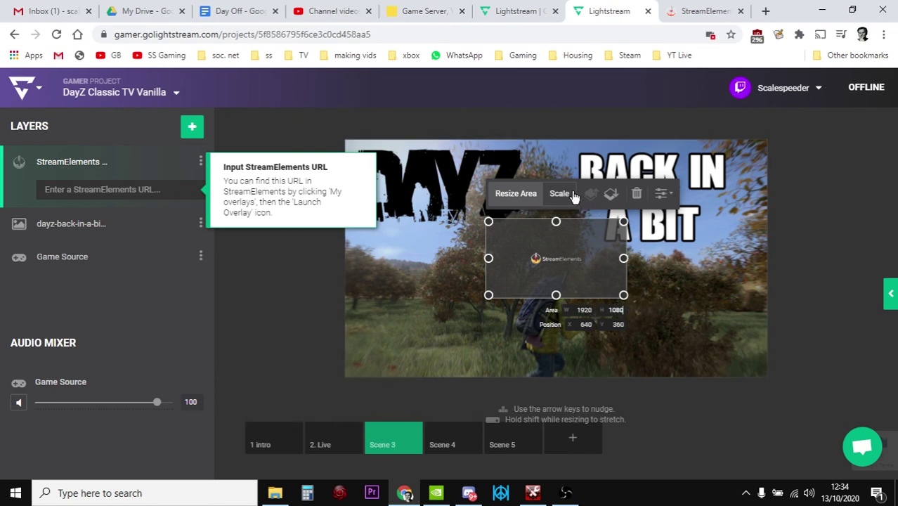
left_click(560, 195)
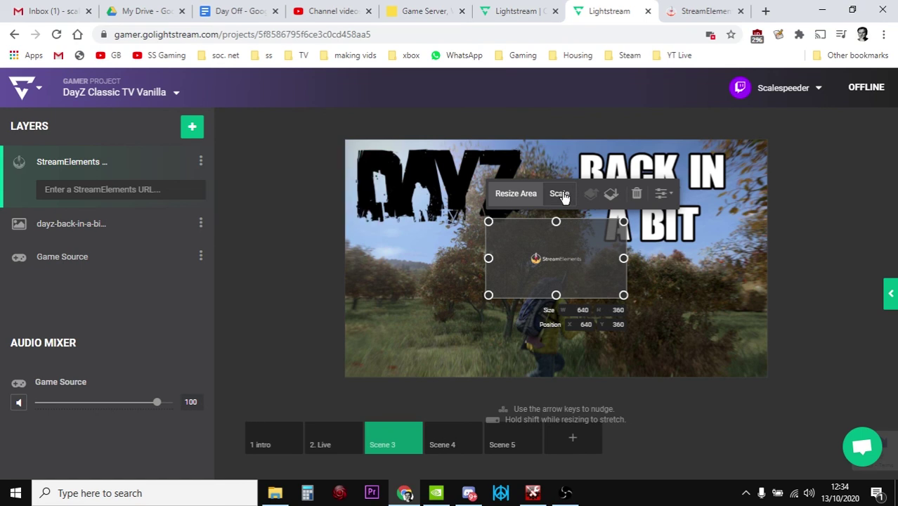
left_click(583, 310)
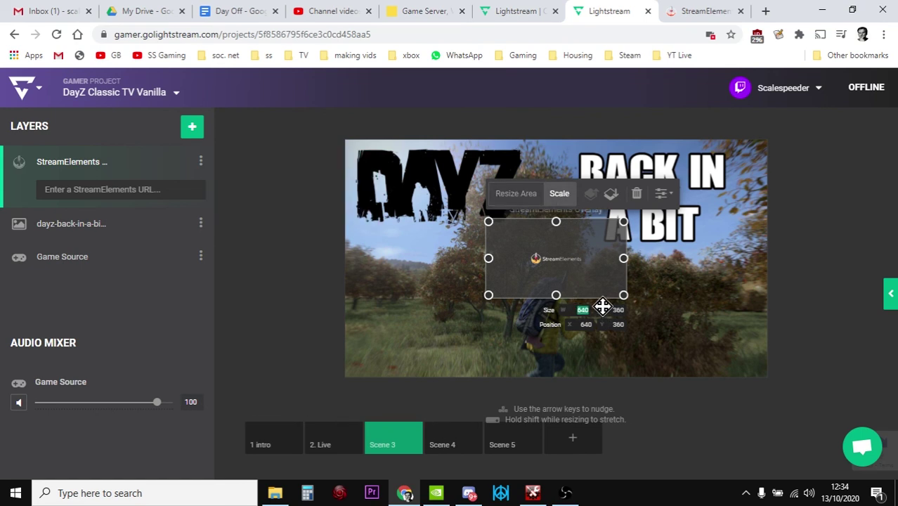
type("1920")
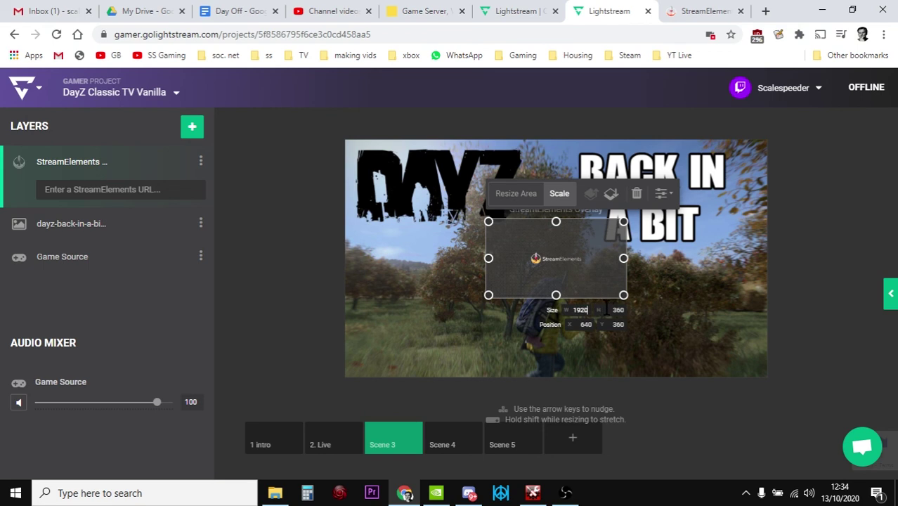
key("Return")
left_click_drag(639, 255, 511, 176)
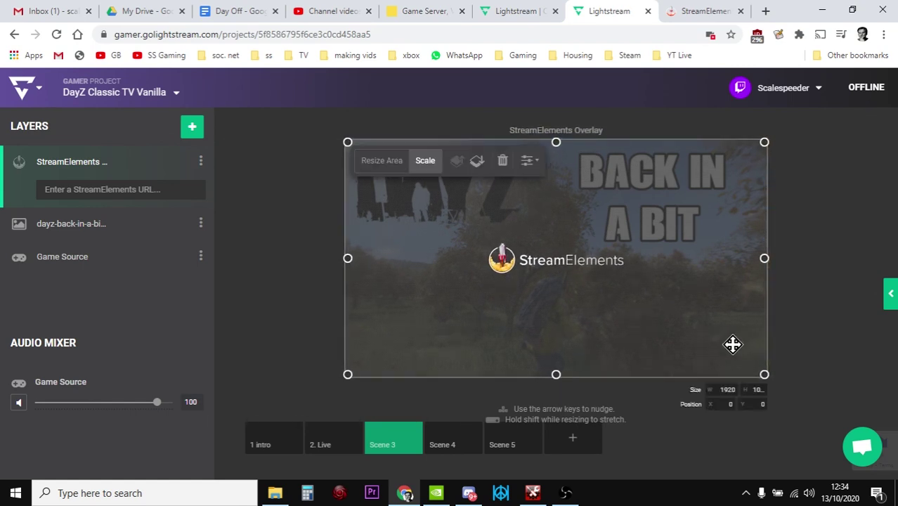
left_click(265, 284)
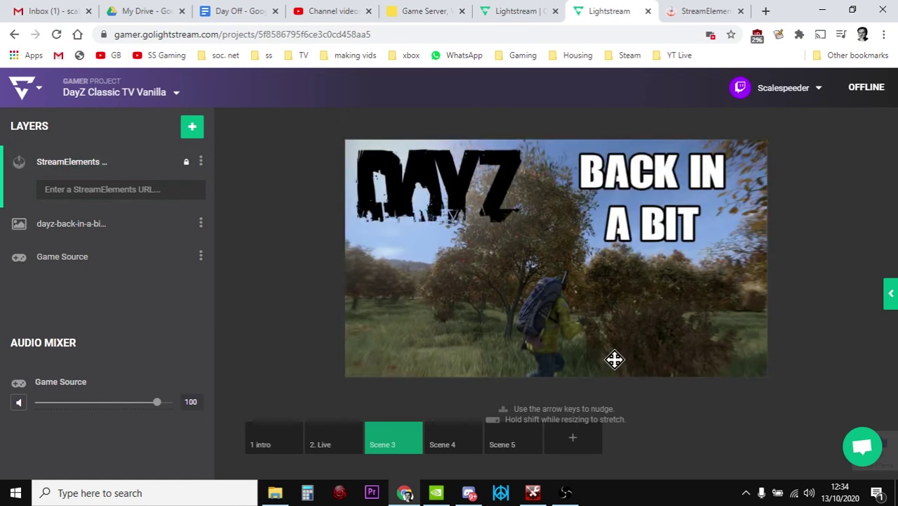
- Paste the StreamElements overlay URL into the layer so the overlay loads
right_click(126, 187)
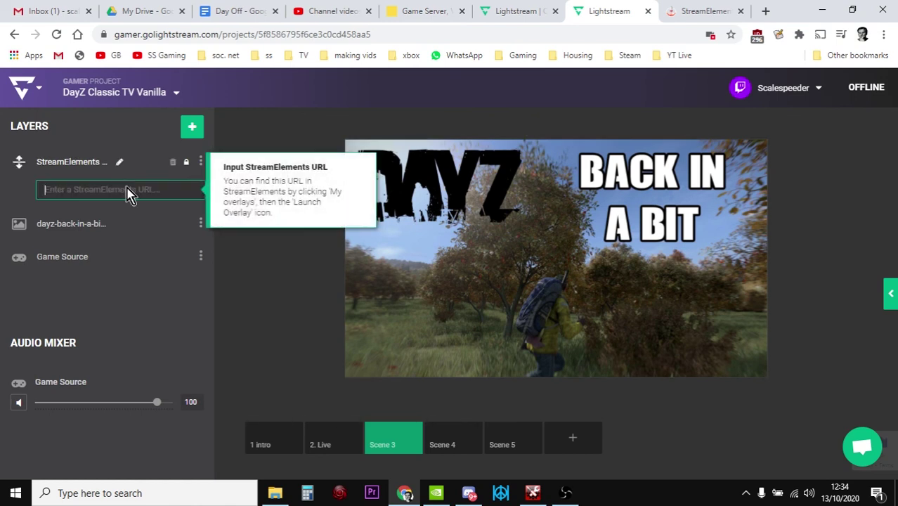
left_click(159, 288)
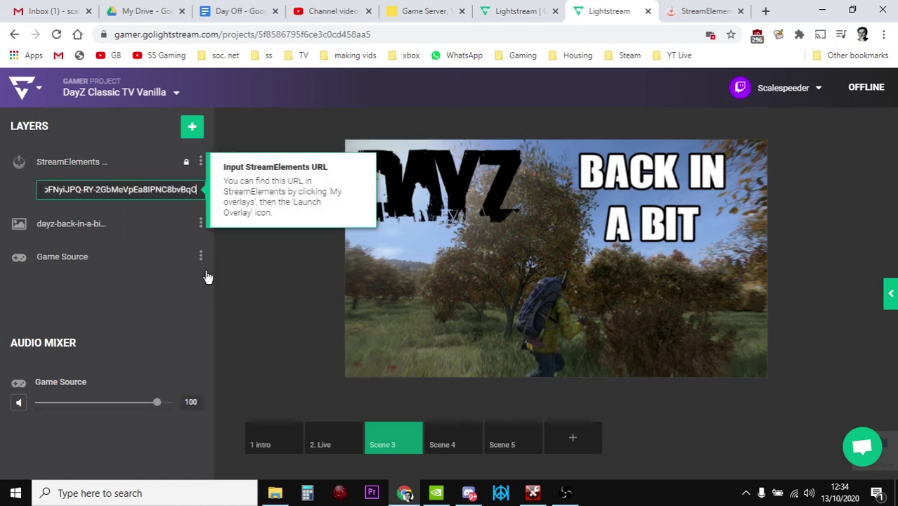
left_click(284, 313)
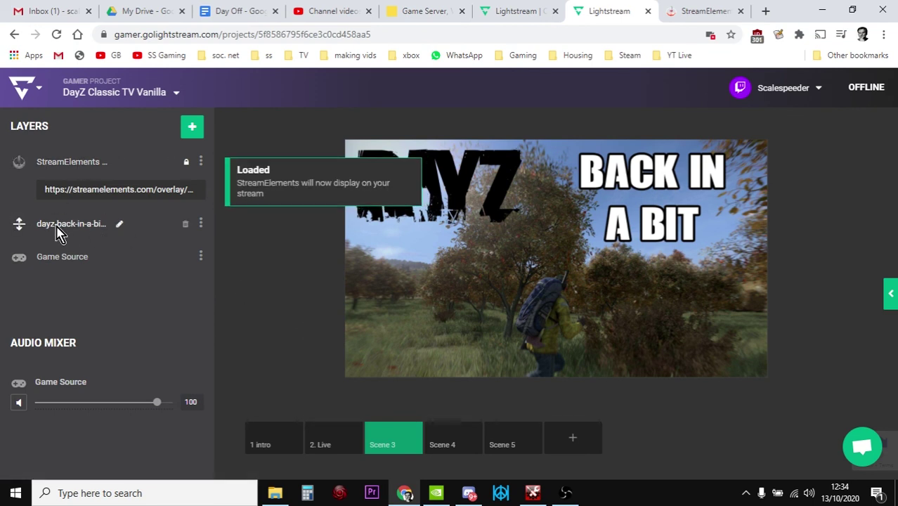
left_click(527, 11)
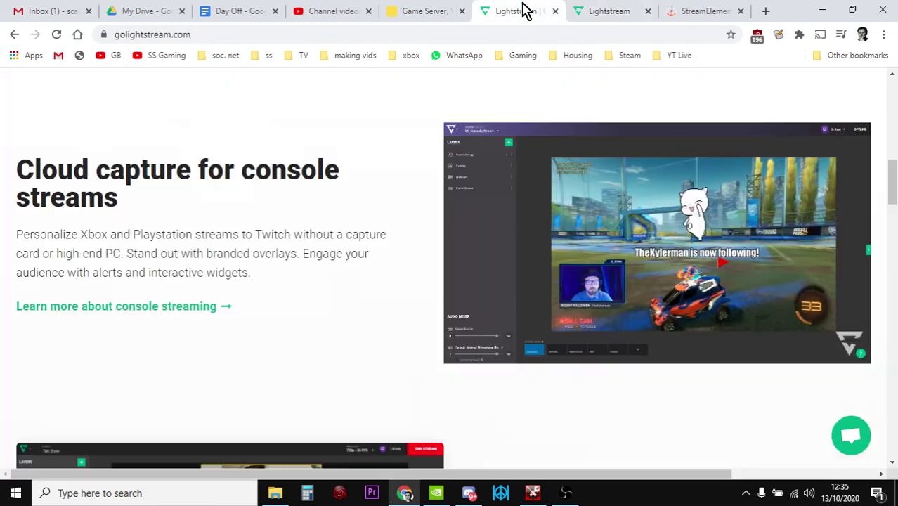
left_click(595, 16)
- Emulate another $50 tip in StreamElements and return to Lightstream to watch it
left_click(706, 13)
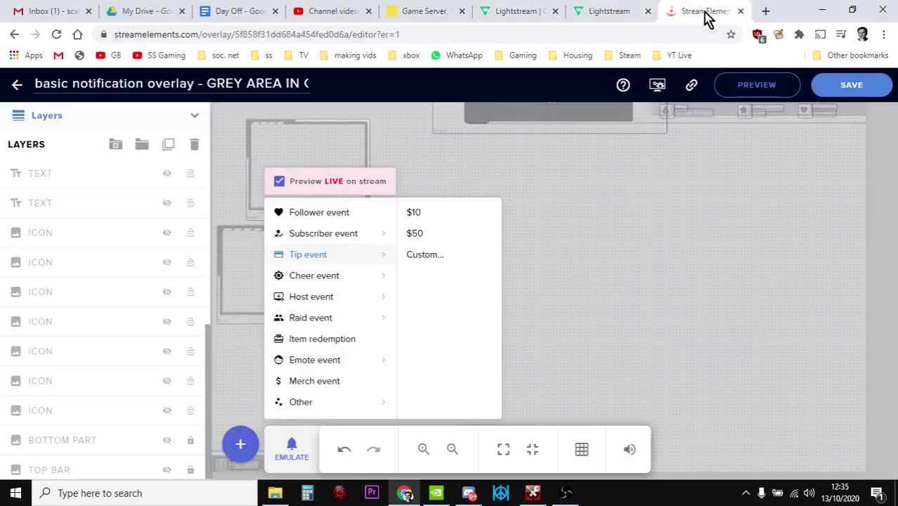
mouse_move(333, 274)
mouse_move(320, 258)
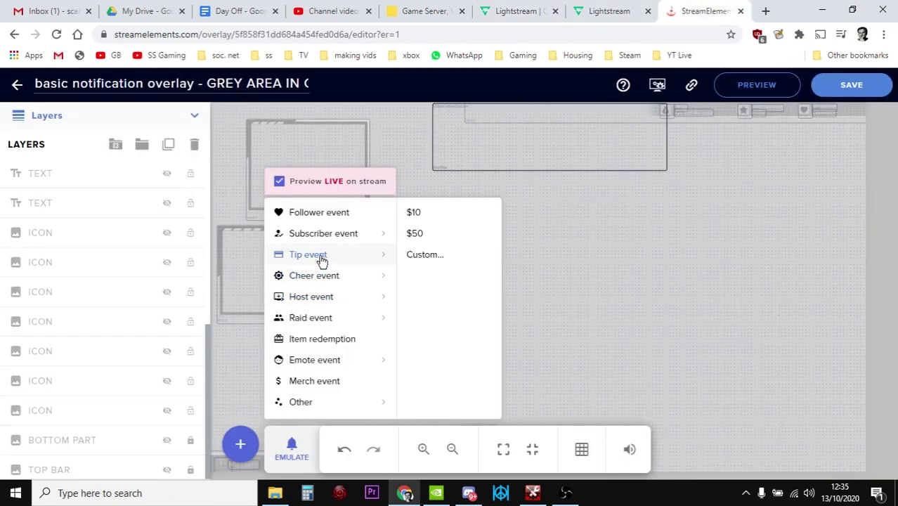
left_click(426, 238)
left_click(596, 12)
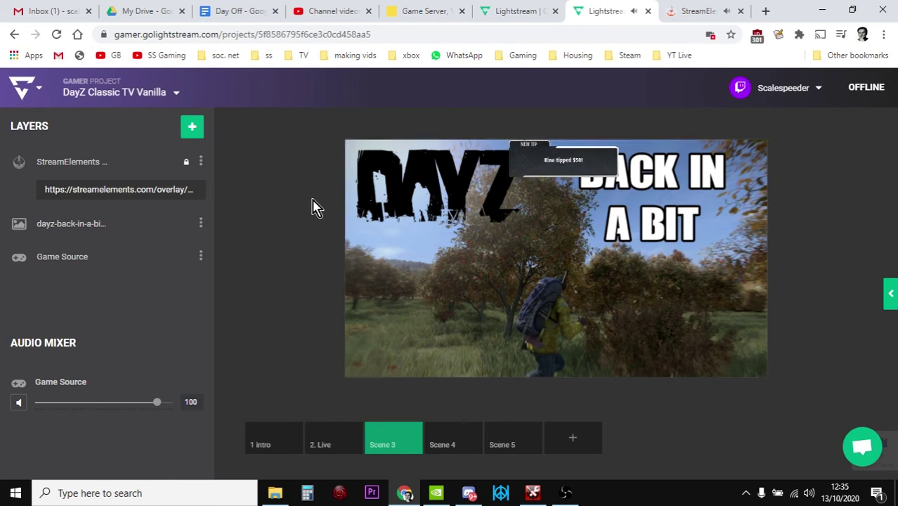
- Check the 1 intro scene, then return to the 2. Live scene
left_click(257, 441)
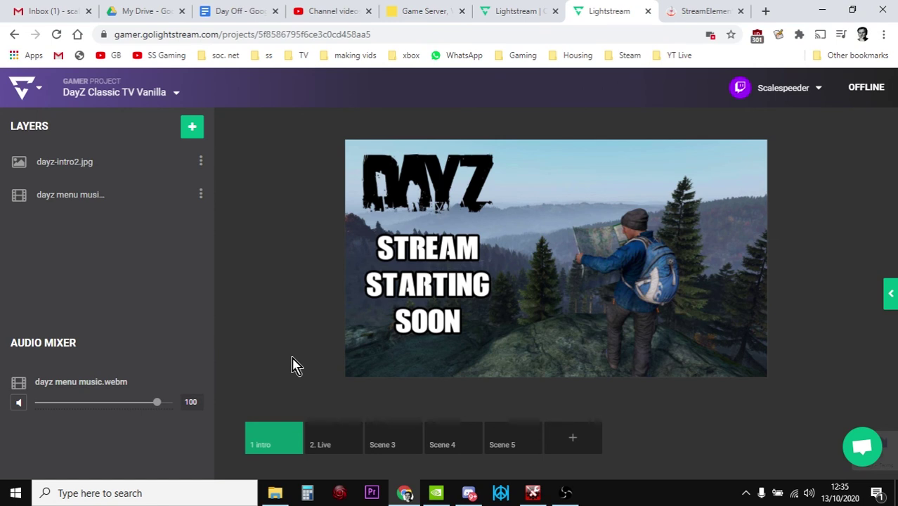
left_click(325, 436)
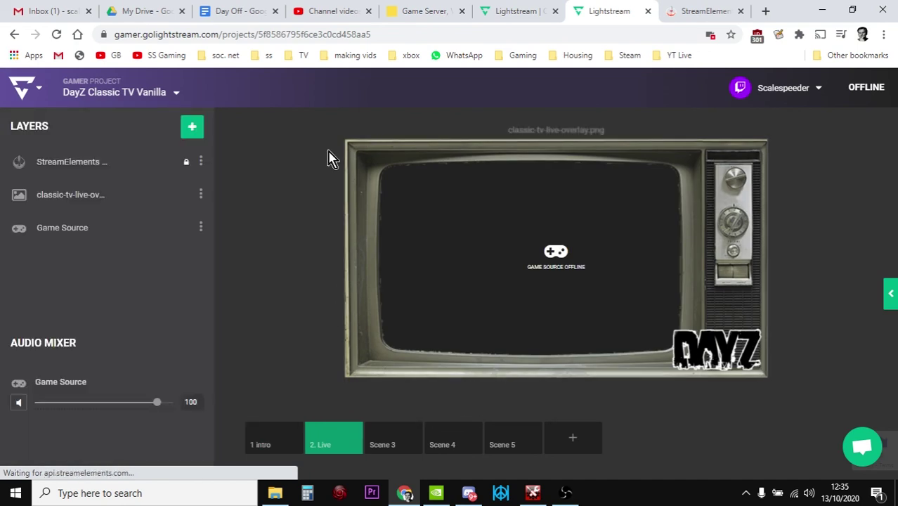